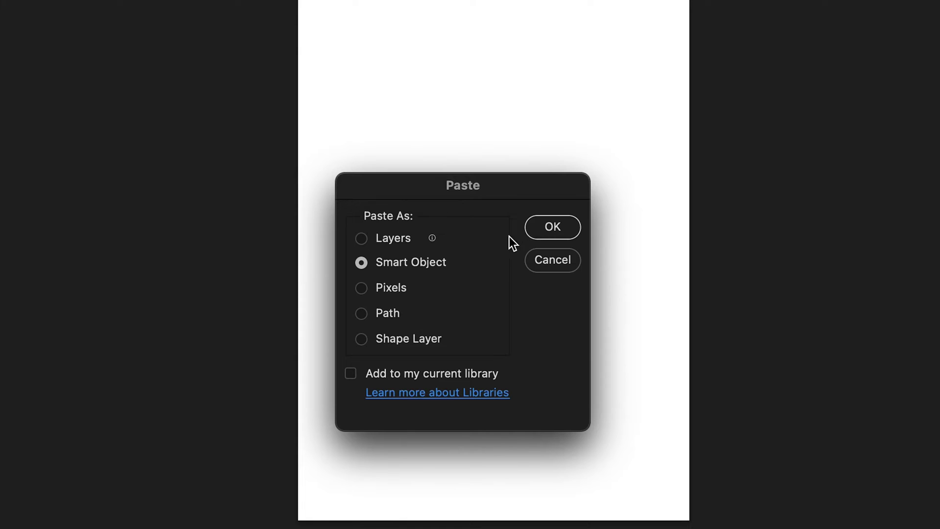
Step: Place the 1974 artwork as a smart object scaled to fill the canvas
{"action": "key", "text": "Return"}
{"action": "left_click_drag", "start_coordinate": [466, 291], "coordinate": [517, 282]}
{"action": "key", "text": "Return"}
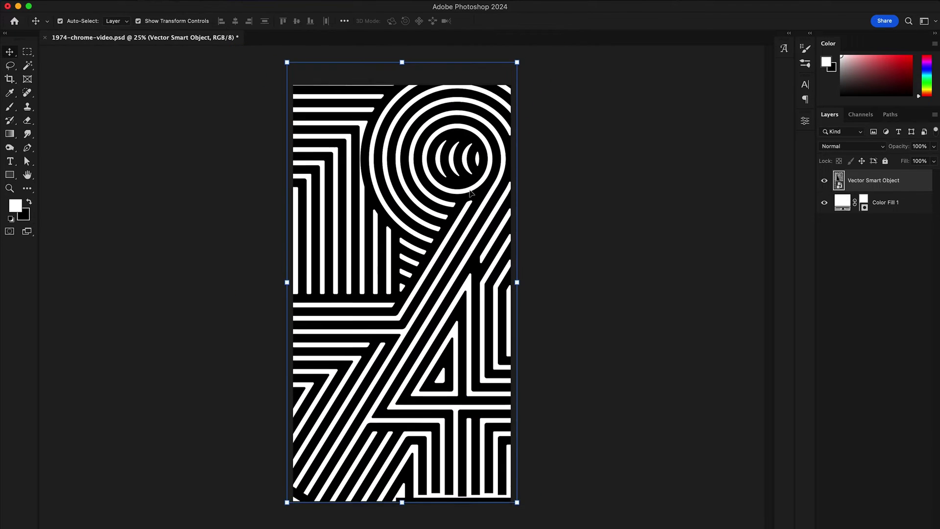
{"action": "left_click", "coordinate": [721, 248]}
Step: Give the artwork layer Bevel & Emboss with depth 303%, size 35 px and a Linear gloss contour
{"action": "left_click", "coordinate": [902, 186]}
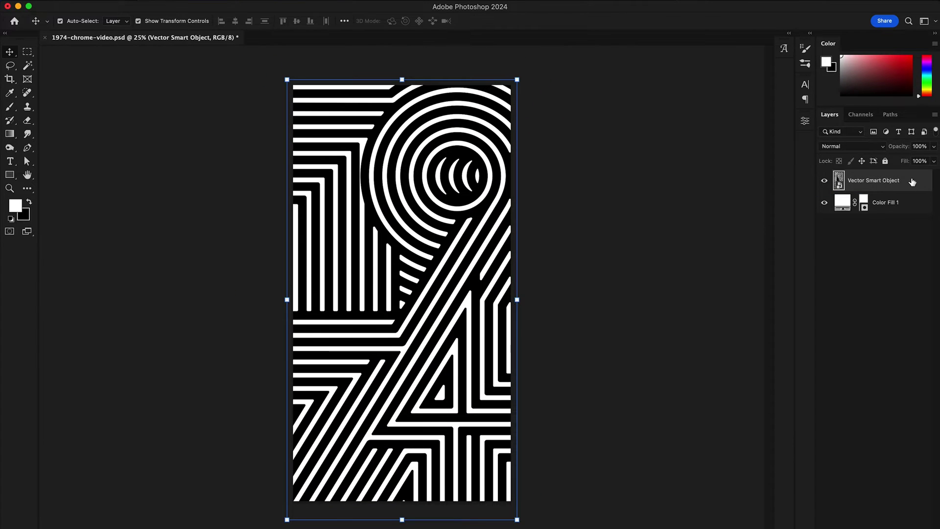
{"action": "double_click", "coordinate": [902, 185]}
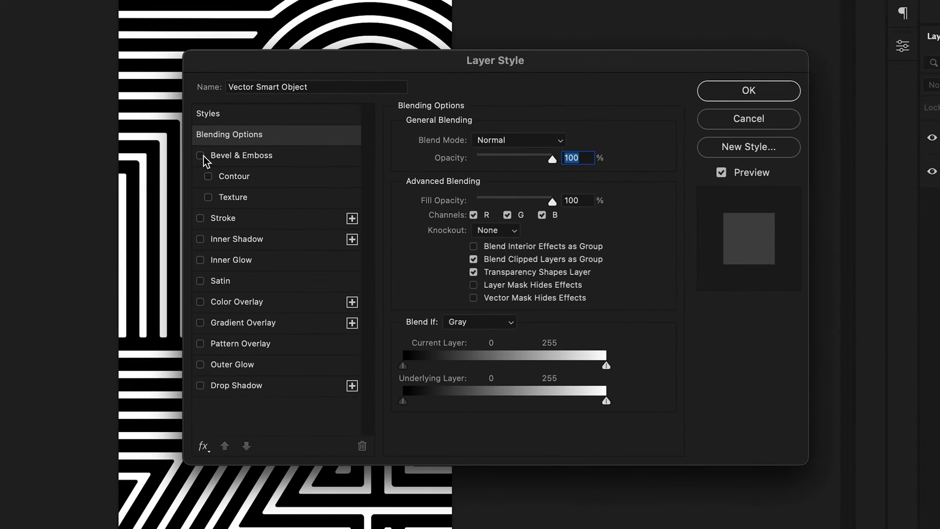
{"action": "left_click", "coordinate": [200, 156]}
{"action": "left_click", "coordinate": [236, 156]}
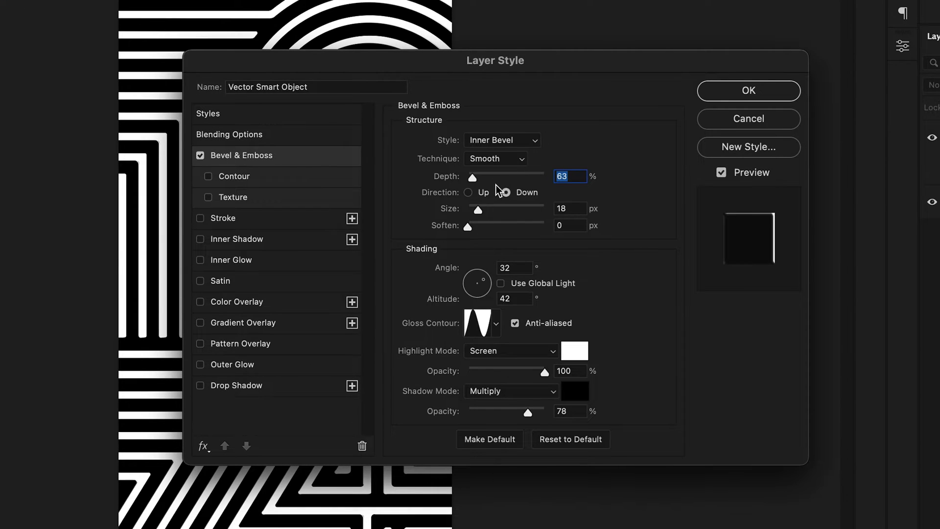
{"action": "left_click_drag", "start_coordinate": [472, 177], "coordinate": [491, 180]}
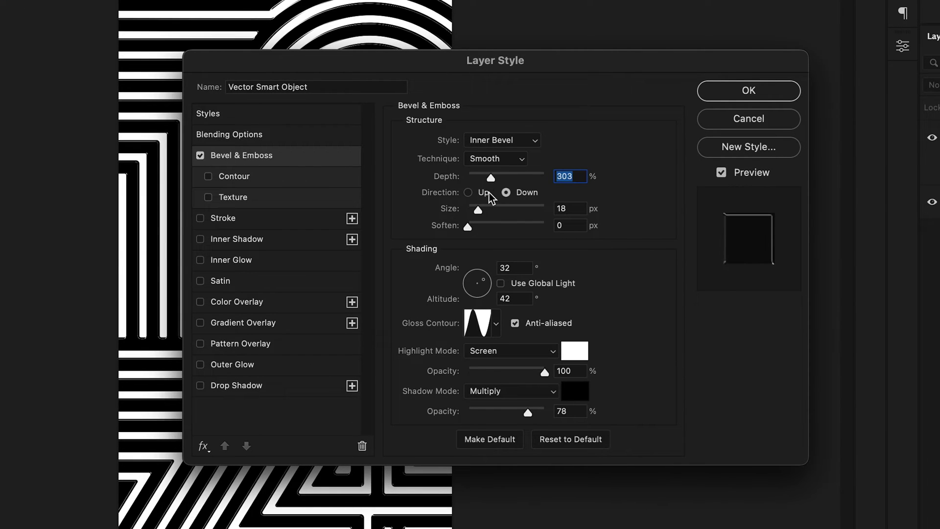
{"action": "left_click_drag", "start_coordinate": [479, 211], "coordinate": [487, 215]}
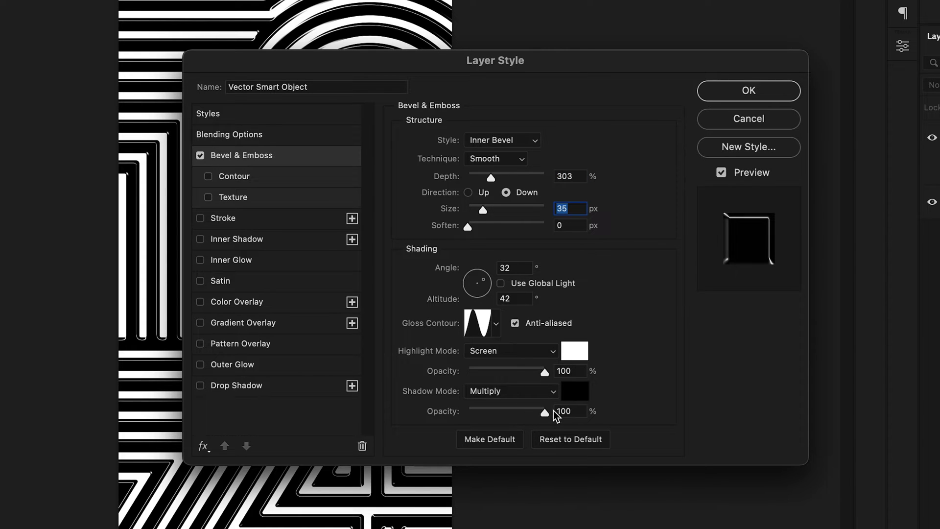
{"action": "left_click", "coordinate": [496, 324]}
{"action": "left_click", "coordinate": [404, 364]}
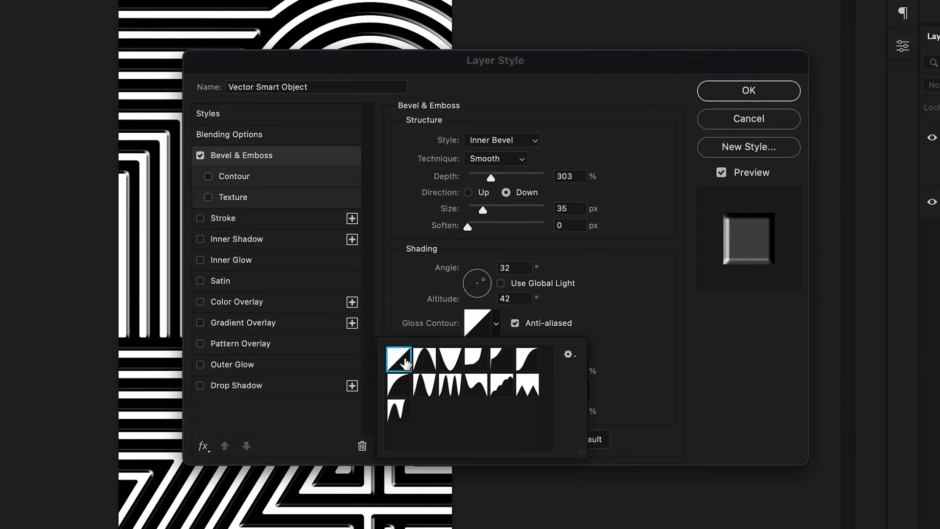
{"action": "left_click", "coordinate": [218, 305]}
Step: Add a grey #828282 colour overlay and a stroke effect to the artwork
{"action": "left_click", "coordinate": [248, 303]}
{"action": "left_click", "coordinate": [562, 142]}
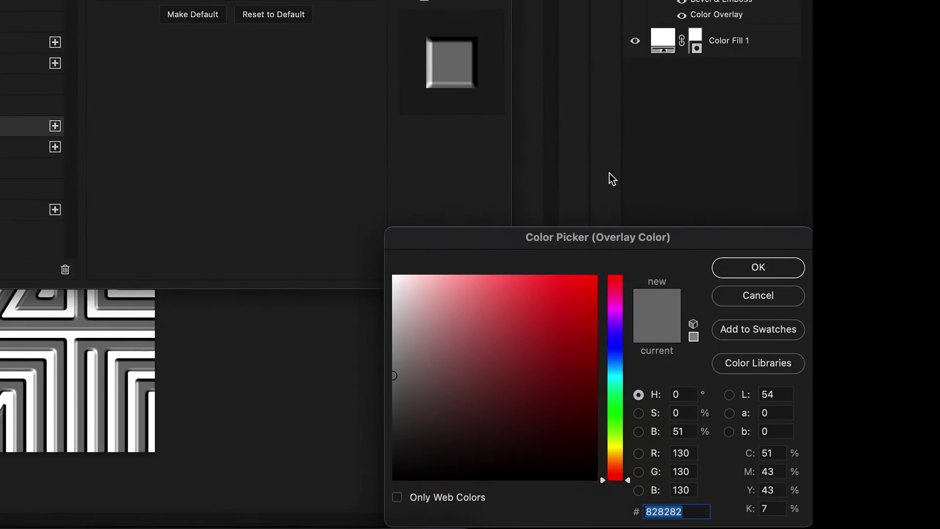
{"action": "key", "text": "Return"}
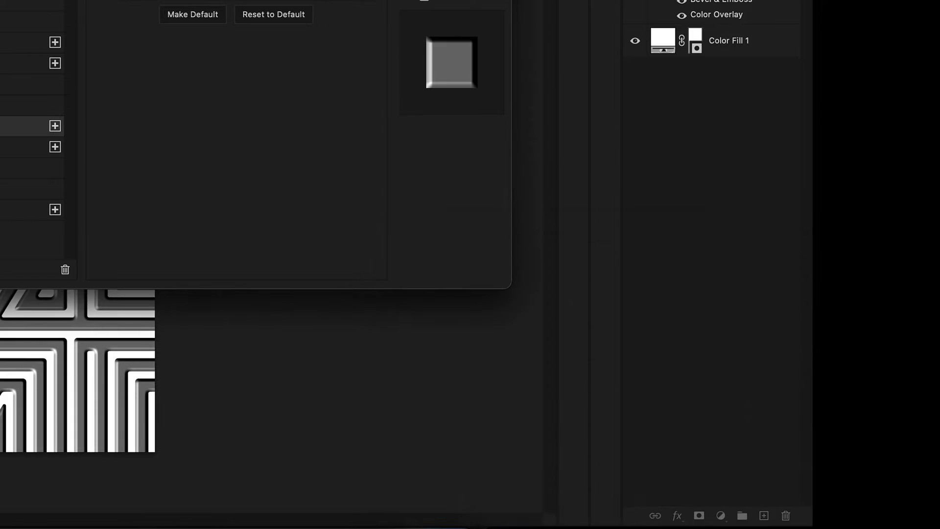
{"action": "left_click", "coordinate": [200, 218]}
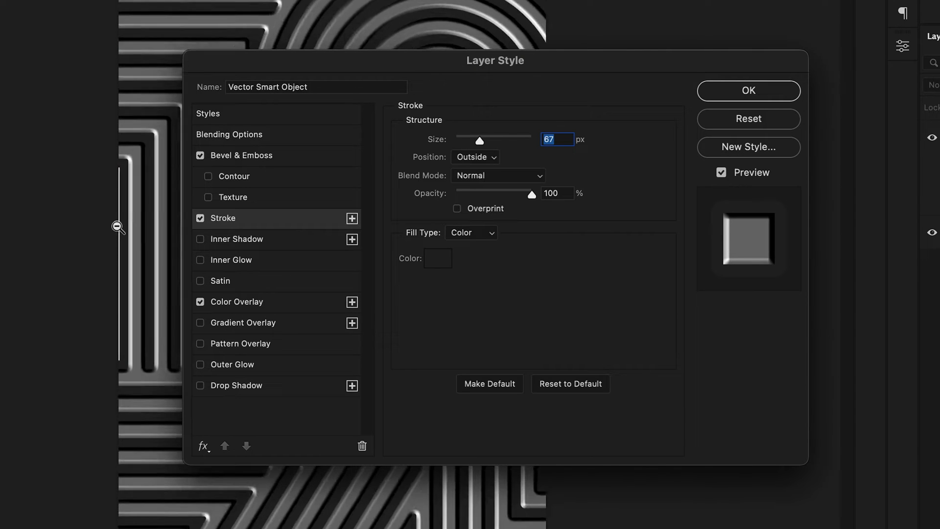
Step: Thin the stroke, add a Normal inner glow at 100% opacity and 24 px, and apply the effects
{"action": "left_click_drag", "start_coordinate": [479, 140], "coordinate": [460, 142]}
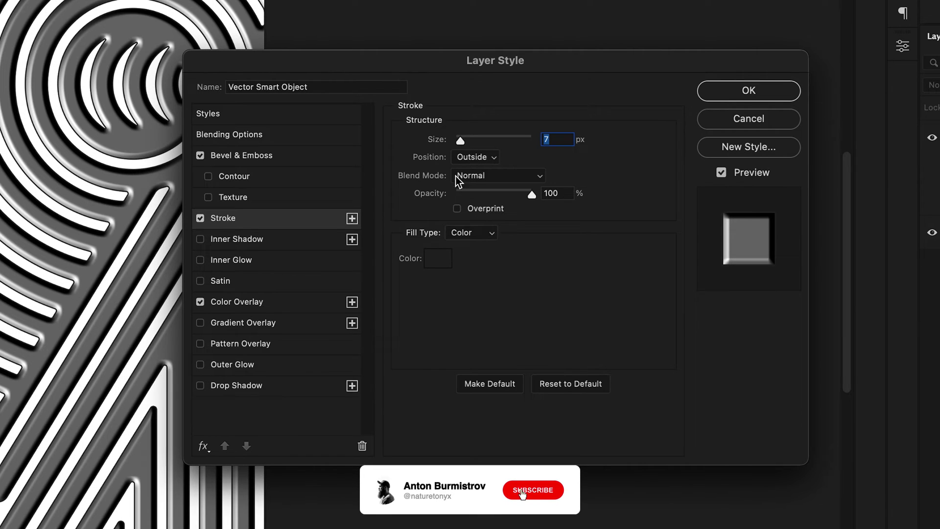
{"action": "left_click", "coordinate": [228, 260]}
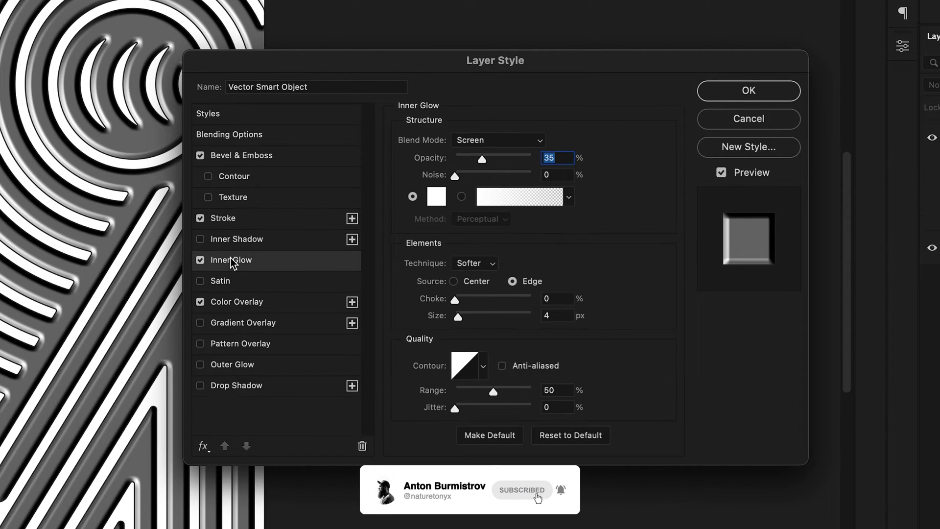
{"action": "left_click", "coordinate": [480, 140]}
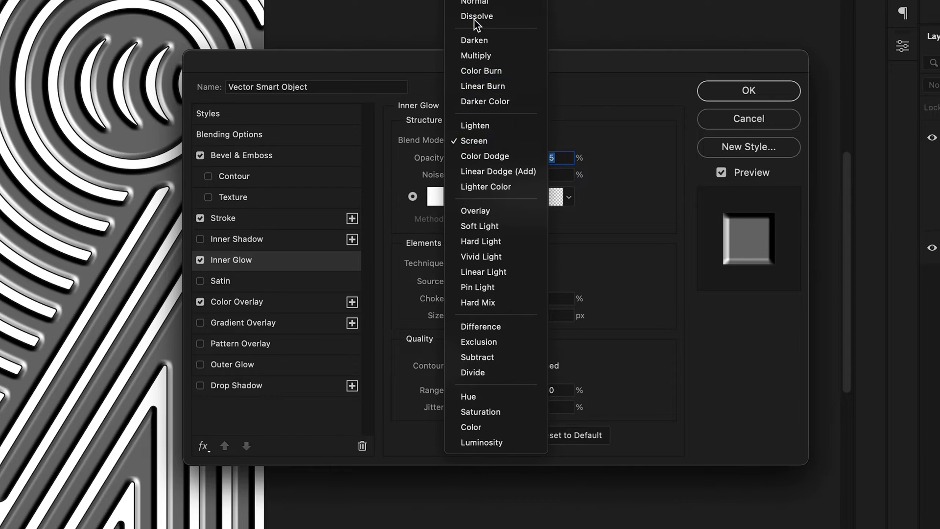
{"action": "left_click", "coordinate": [475, 5]}
{"action": "left_click_drag", "start_coordinate": [487, 160], "coordinate": [532, 159]}
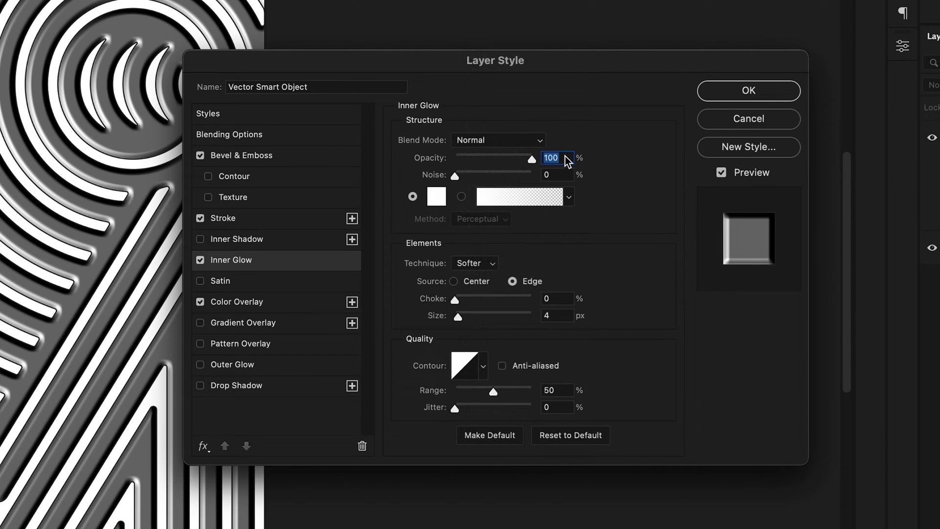
{"action": "mouse_move", "coordinate": [459, 318]}
{"action": "left_mouse_down"}
{"action": "mouse_move", "coordinate": [478, 321]}
{"action": "mouse_move", "coordinate": [465, 321]}
{"action": "left_mouse_up"}
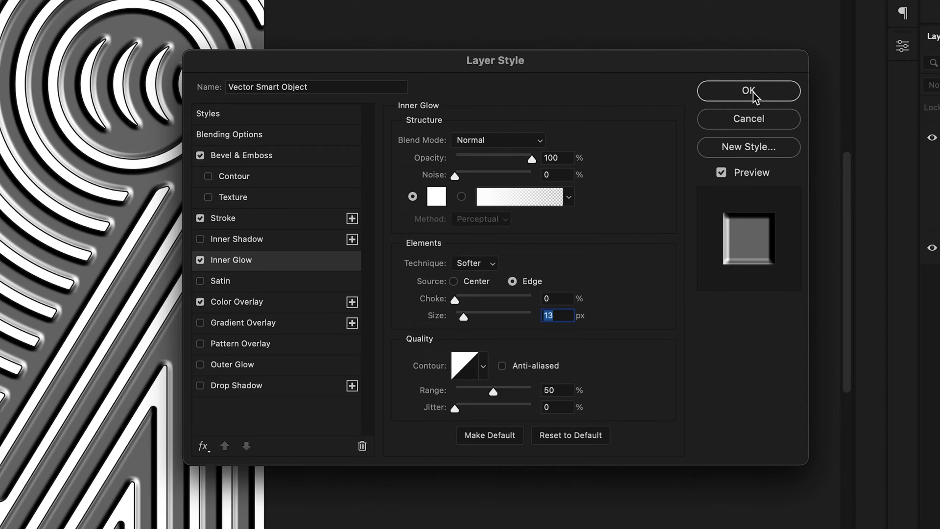
{"action": "left_click", "coordinate": [754, 92]}
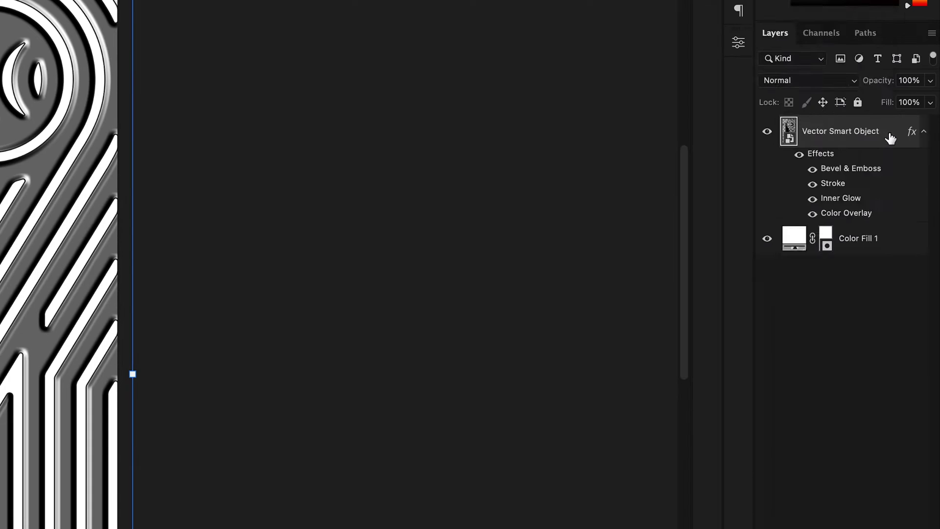
Step: Rename the artwork layer to MASTER
{"action": "right_click", "coordinate": [889, 138]}
{"action": "left_click", "coordinate": [806, 96]}
{"action": "double_click", "coordinate": [813, 131]}
{"action": "type", "text": "MASTER"}
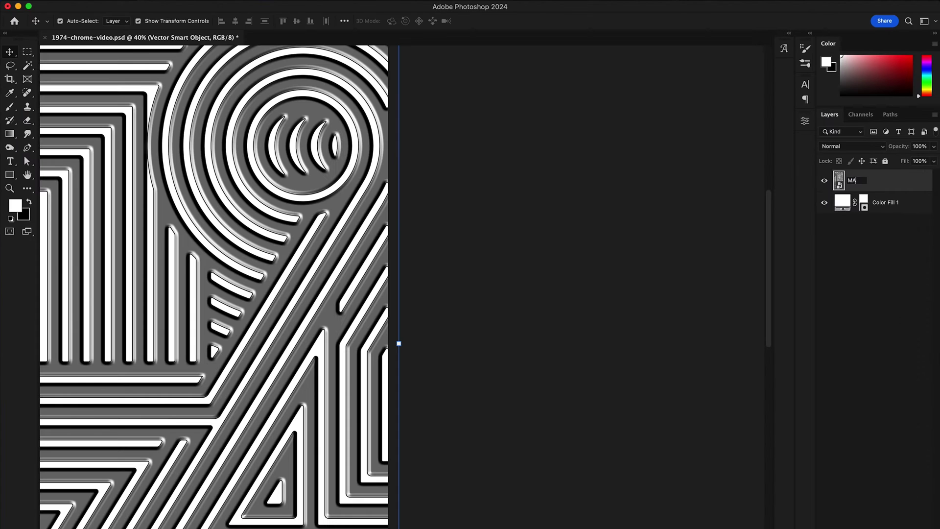
{"action": "key", "text": "Return"}
Step: Draw a black rectangle over the whole canvas, name it GRAD with 1% fill, and open its layer style
{"action": "key", "text": "ctrl+0"}
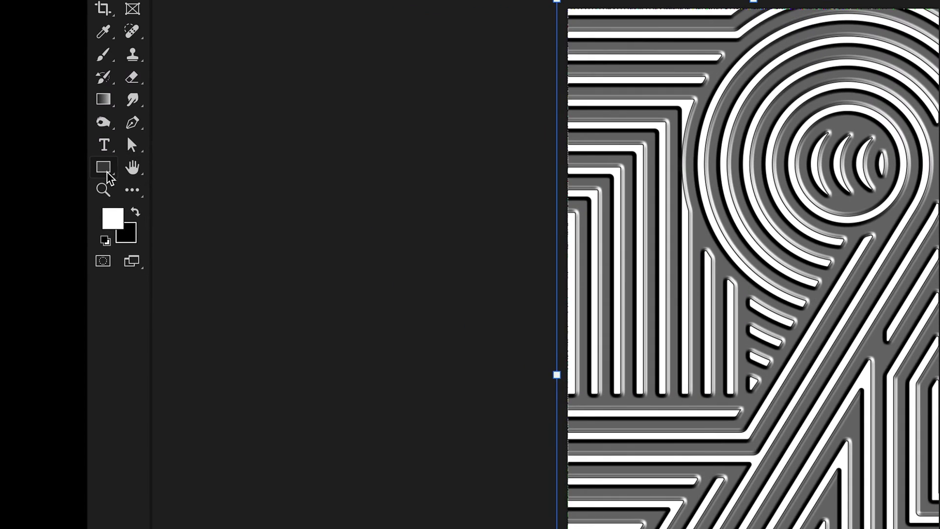
{"action": "left_click_drag", "start_coordinate": [507, 0], "coordinate": [535, 1]}
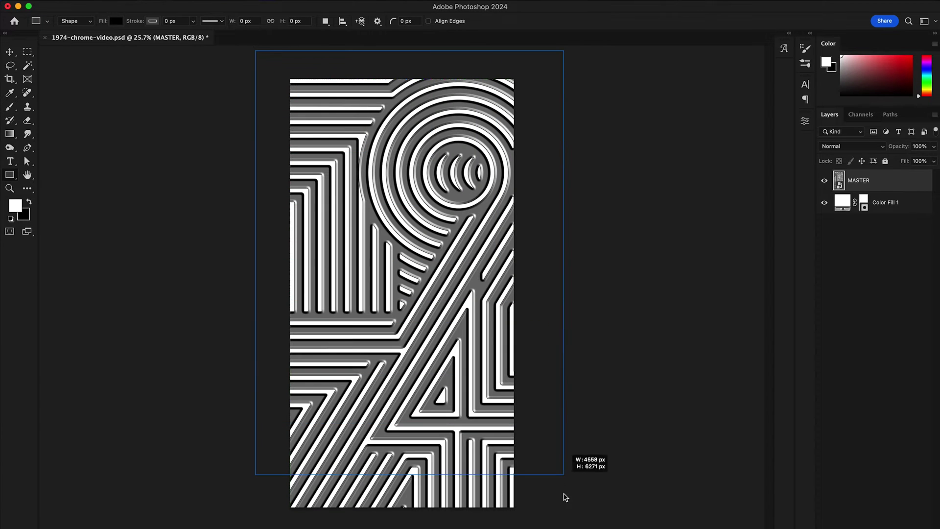
{"action": "left_click_drag", "start_coordinate": [556, 528], "coordinate": [555, 528]}
{"action": "double_click", "coordinate": [860, 180]}
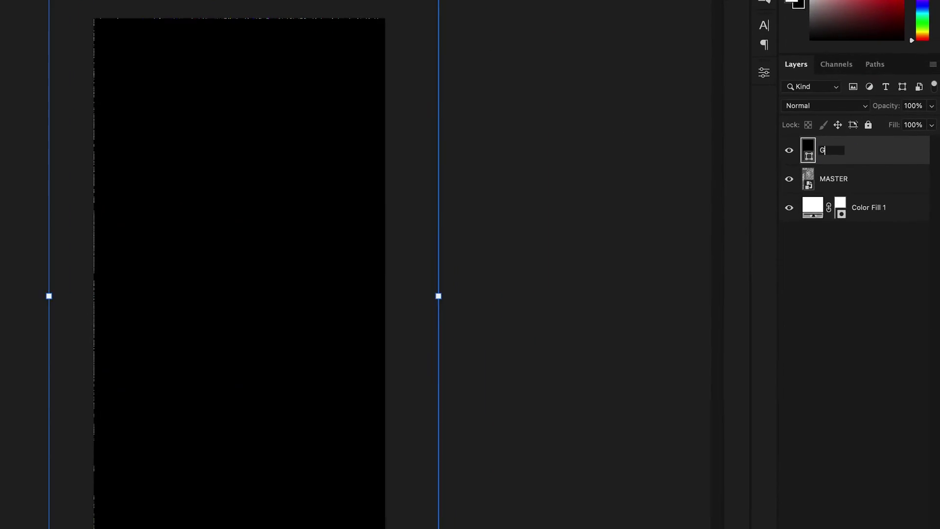
{"action": "type", "text": "GRAD"}
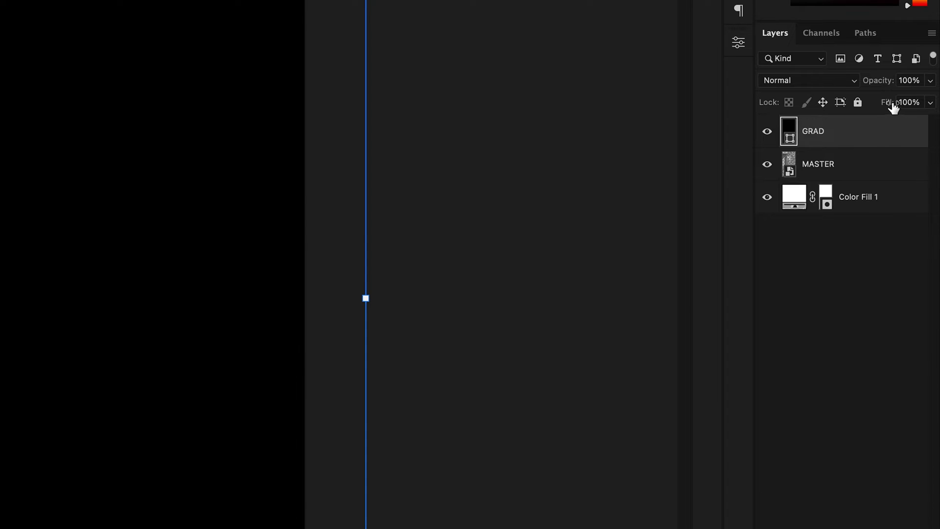
{"action": "type", "text": "1"}
{"action": "key", "text": "Return"}
{"action": "double_click", "coordinate": [862, 132]}
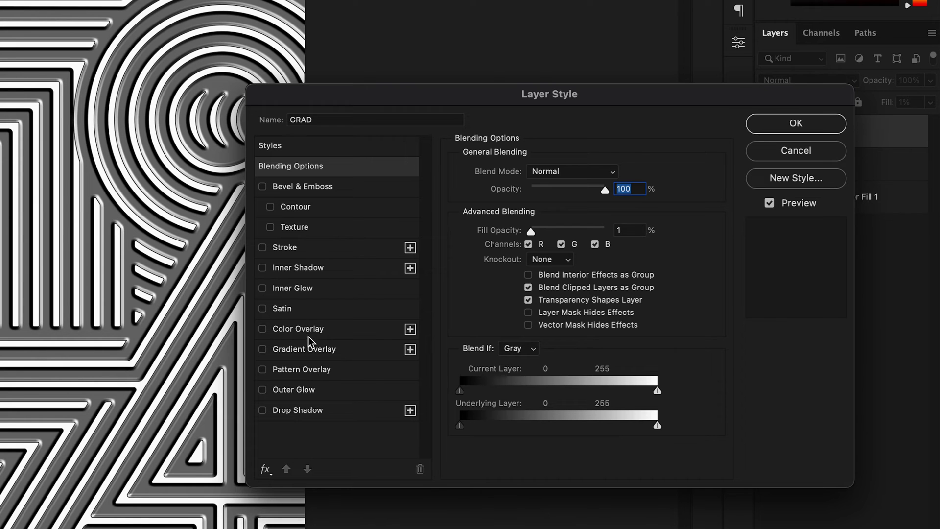
Step: Turn on a Multiply gradient overlay for GRAD angled at about -38°
{"action": "left_click", "coordinate": [266, 350]}
{"action": "left_click", "coordinate": [285, 350]}
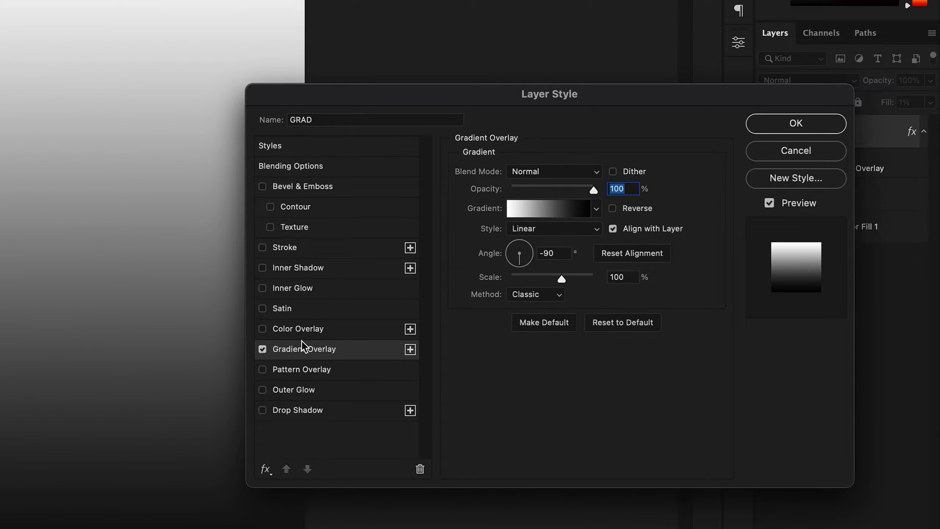
{"action": "left_click", "coordinate": [560, 173]}
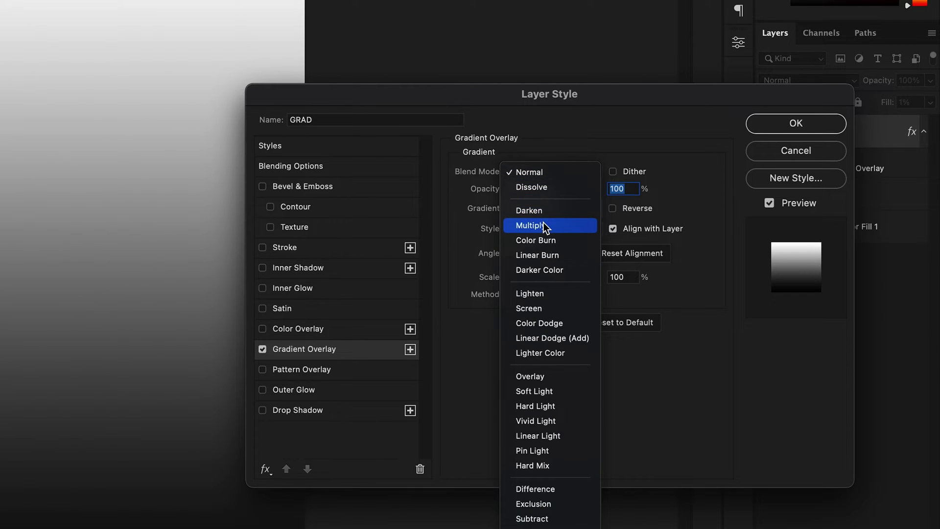
{"action": "left_click", "coordinate": [545, 226]}
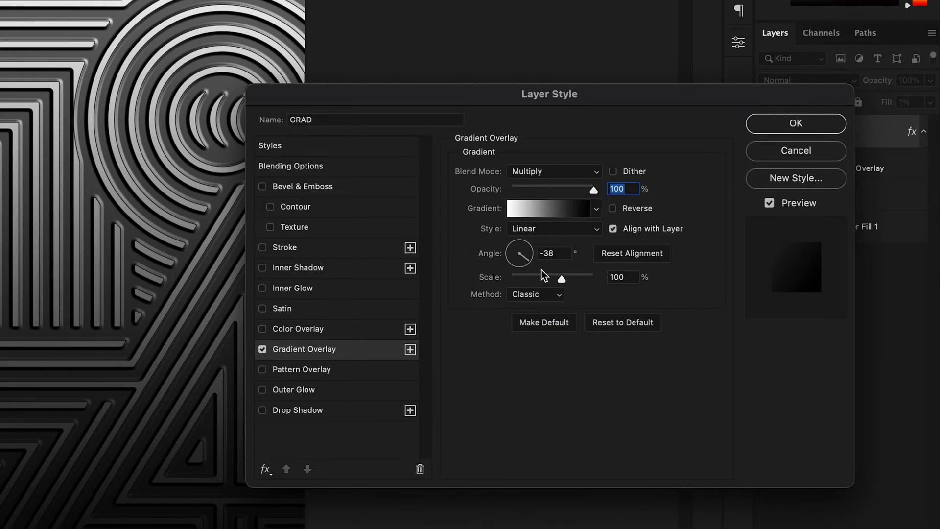
{"action": "left_click_drag", "start_coordinate": [541, 269], "coordinate": [543, 269]}
{"action": "left_click", "coordinate": [554, 211]}
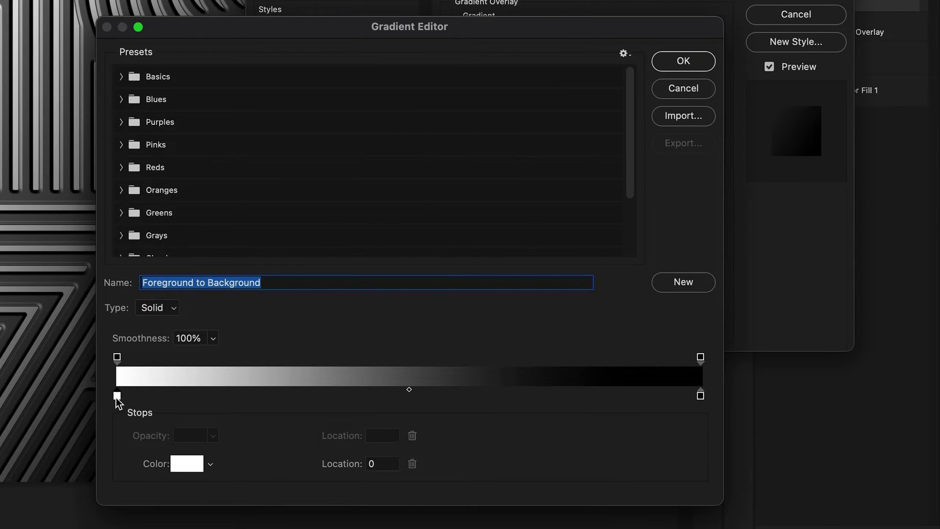
Step: Edit the gradient to a black end stop, white middle stop and black stop at location 50
{"action": "double_click", "coordinate": [117, 396]}
{"action": "left_click", "coordinate": [538, 497]}
{"action": "left_click", "coordinate": [871, 295]}
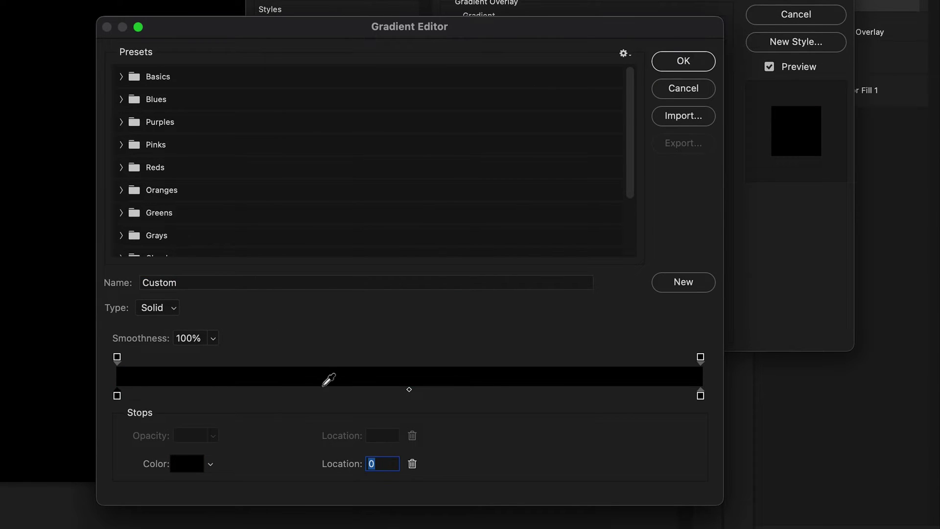
{"action": "left_click", "coordinate": [193, 463]}
{"action": "left_click", "coordinate": [532, 302]}
{"action": "left_click", "coordinate": [885, 291]}
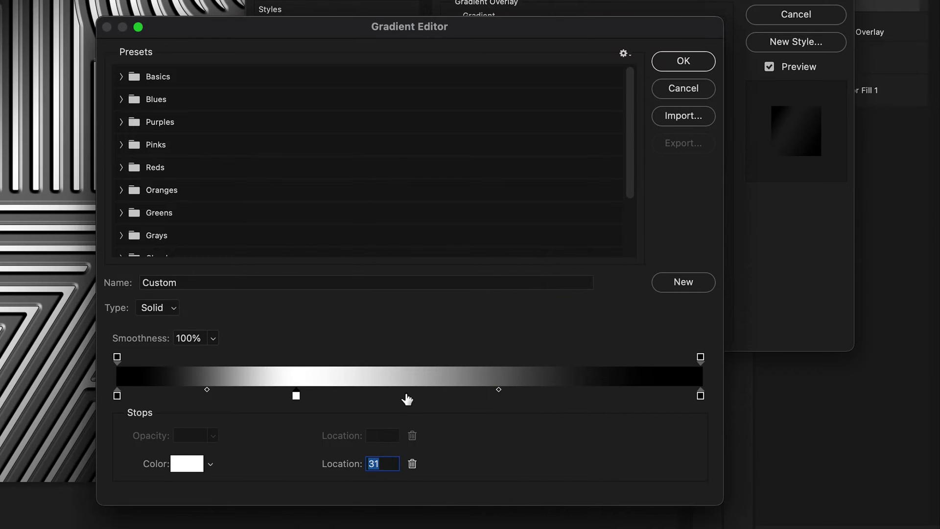
{"action": "left_click", "coordinate": [415, 396]}
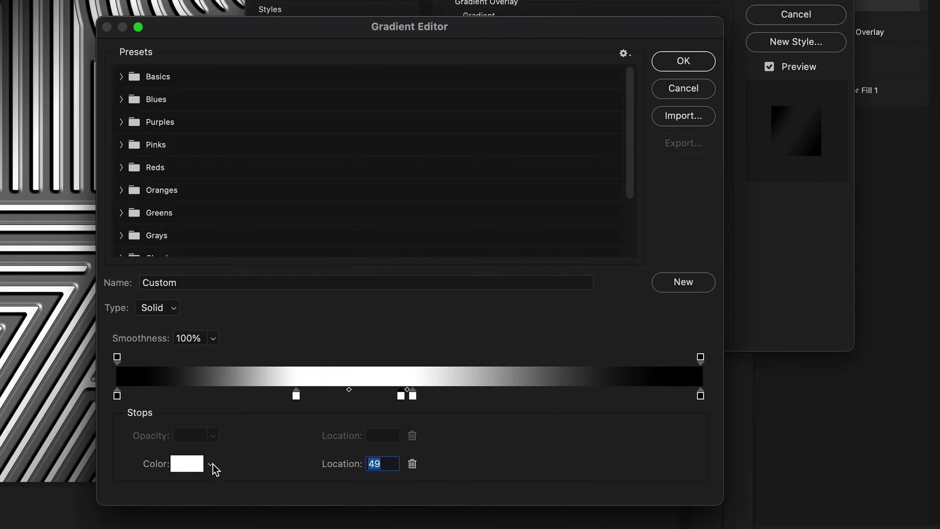
{"action": "left_click", "coordinate": [189, 465]}
{"action": "left_click_drag", "start_coordinate": [530, 323], "coordinate": [548, 494]}
{"action": "left_click", "coordinate": [886, 294]}
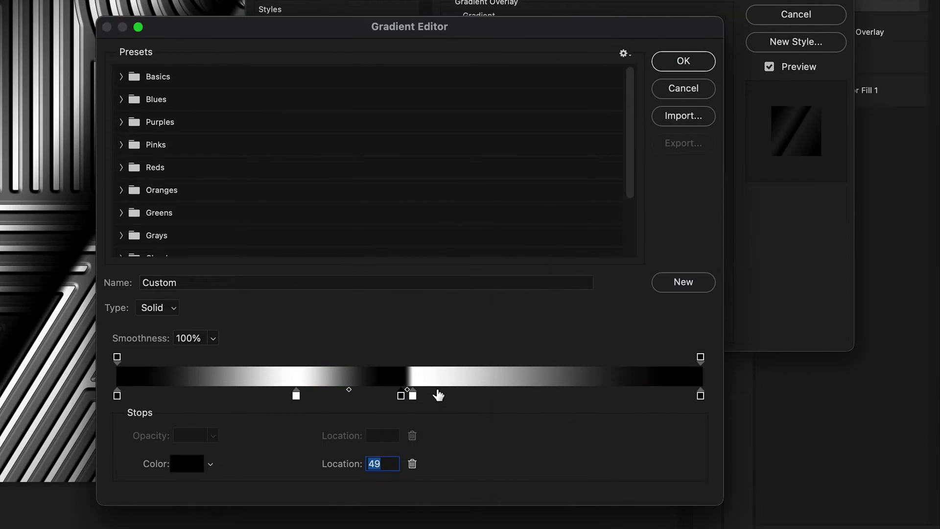
{"action": "left_click_drag", "start_coordinate": [404, 396], "coordinate": [411, 398]}
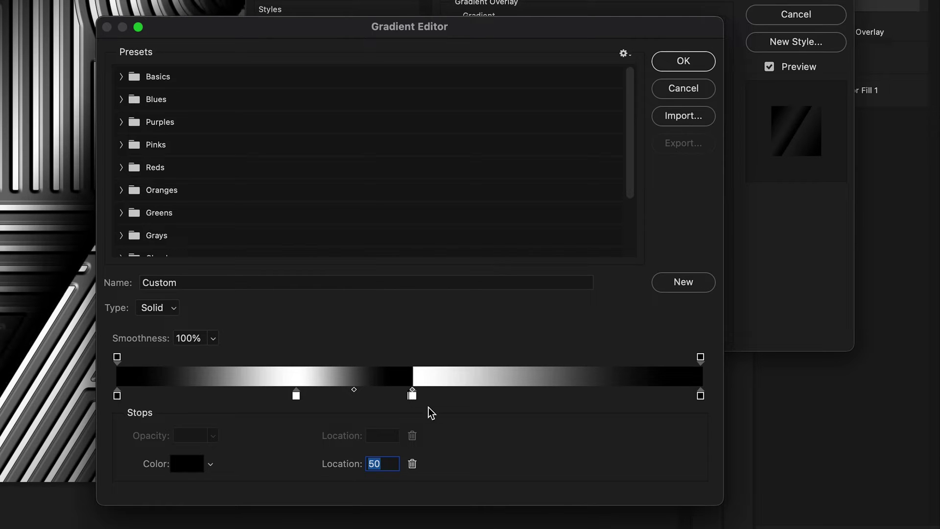
Step: Apply the GRAD gradient overlay and switch the Color Fill 1 background to black
{"action": "left_click", "coordinate": [697, 72]}
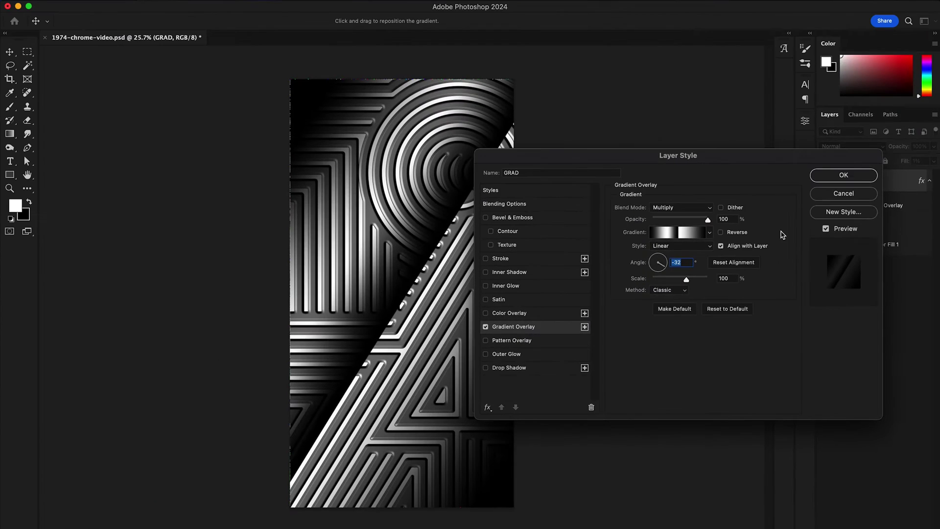
{"action": "left_click", "coordinate": [843, 175]}
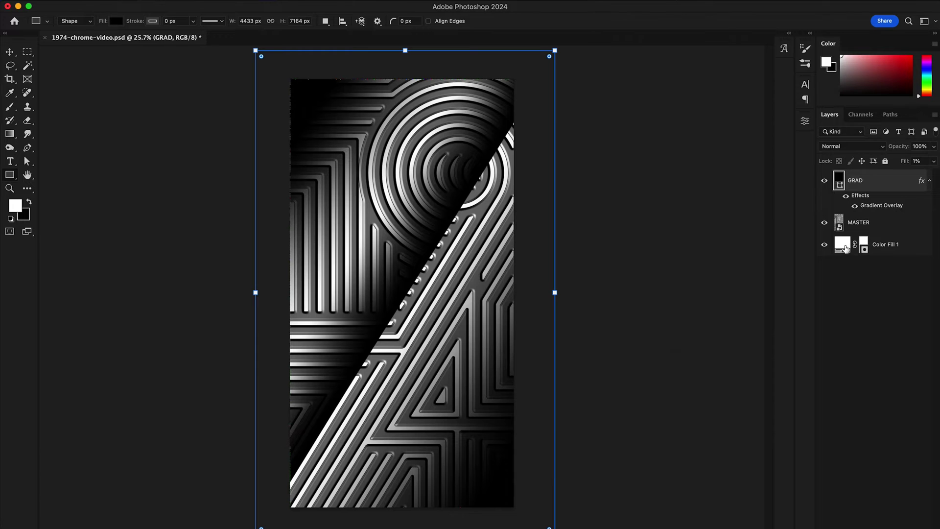
{"action": "double_click", "coordinate": [843, 244]}
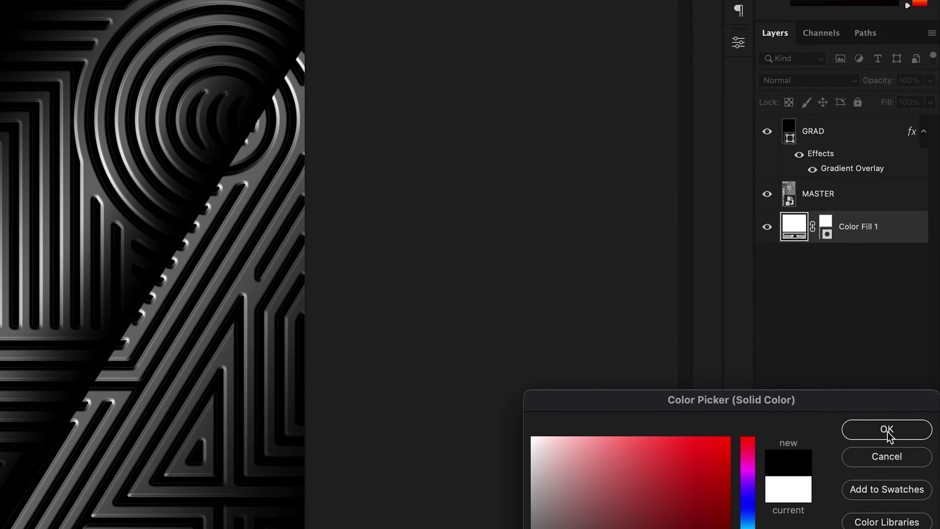
{"action": "left_click", "coordinate": [887, 431]}
Step: Clip the GRAD layer onto the MASTER artwork
{"action": "left_click", "coordinate": [910, 139]}
{"action": "left_click", "coordinate": [923, 131]}
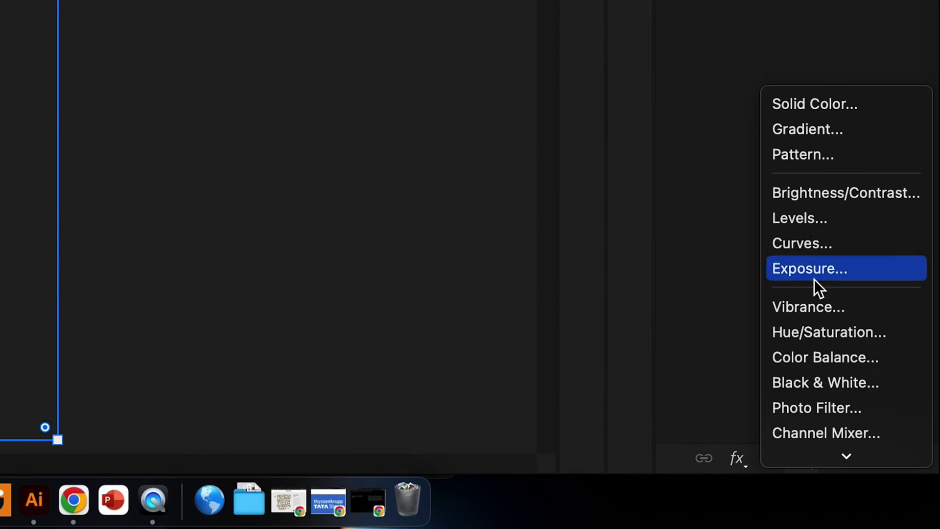
{"action": "mouse_move", "coordinate": [836, 474]}
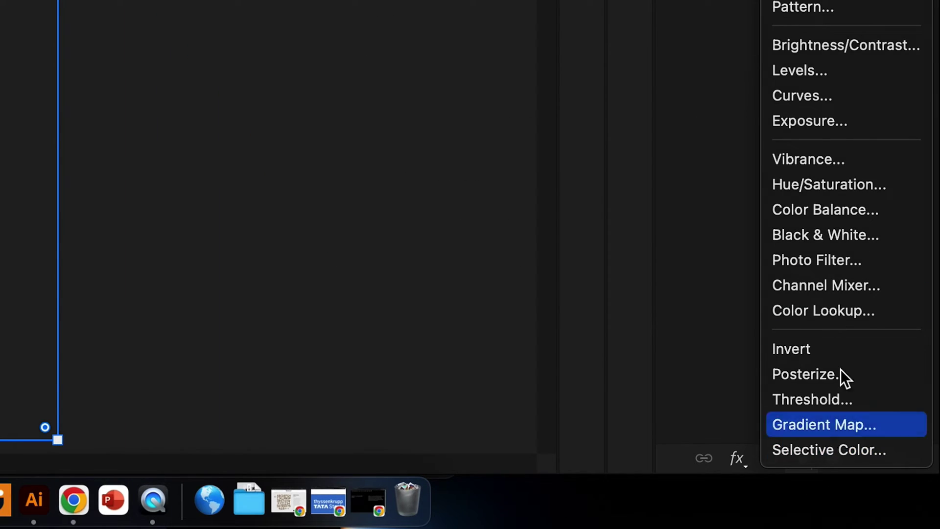
Step: Add a GRAD MAP gradient map clipped to GRAD and open its gradient for editing
{"action": "left_click", "coordinate": [824, 424]}
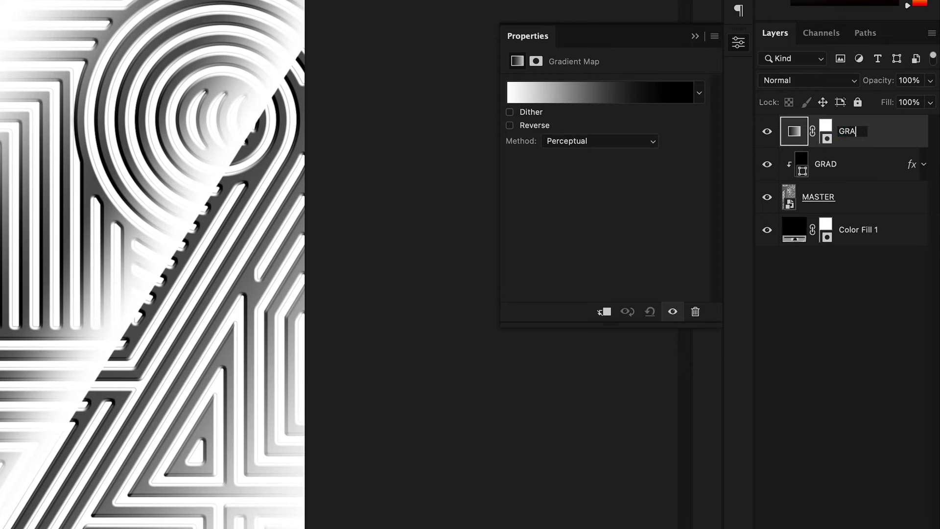
{"action": "left_click", "coordinate": [846, 146], "text": "alt"}
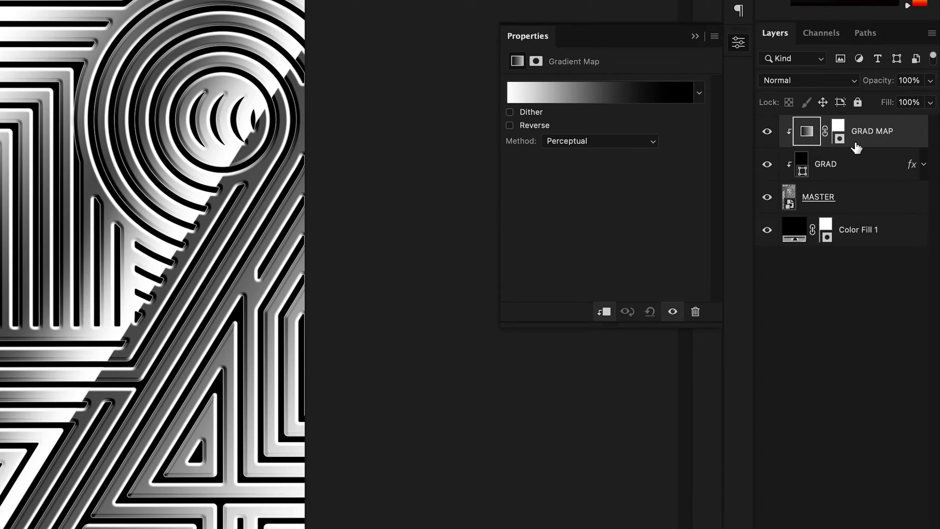
{"action": "left_click", "coordinate": [615, 94]}
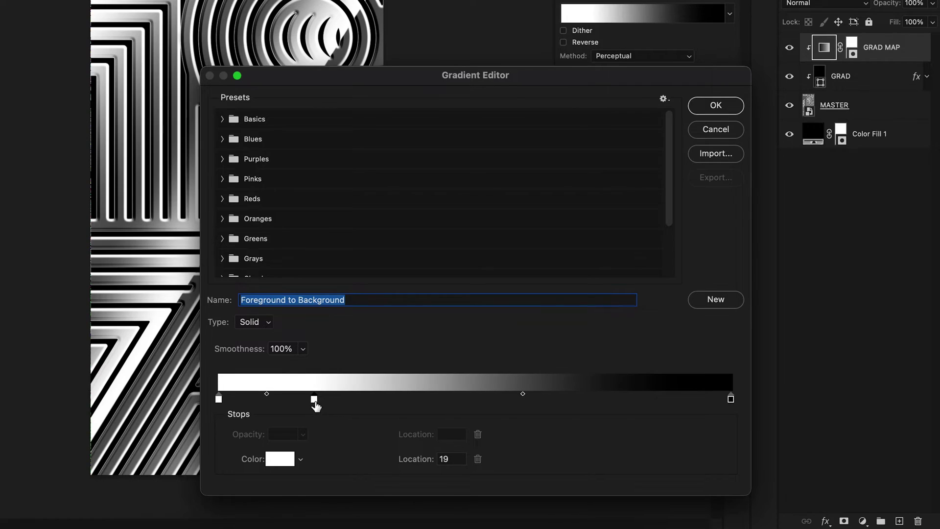
Step: Recolour the first stop mid grey and add a black #000000 stop at location 32, midpoint 11
{"action": "double_click", "coordinate": [312, 399]}
{"action": "left_click", "coordinate": [524, 383]}
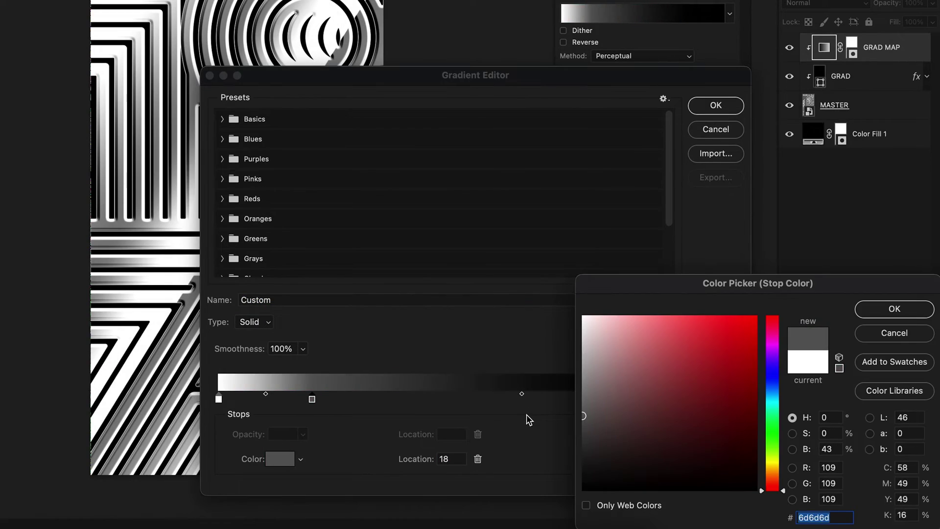
{"action": "left_click", "coordinate": [540, 410]}
{"action": "left_click", "coordinate": [881, 308]}
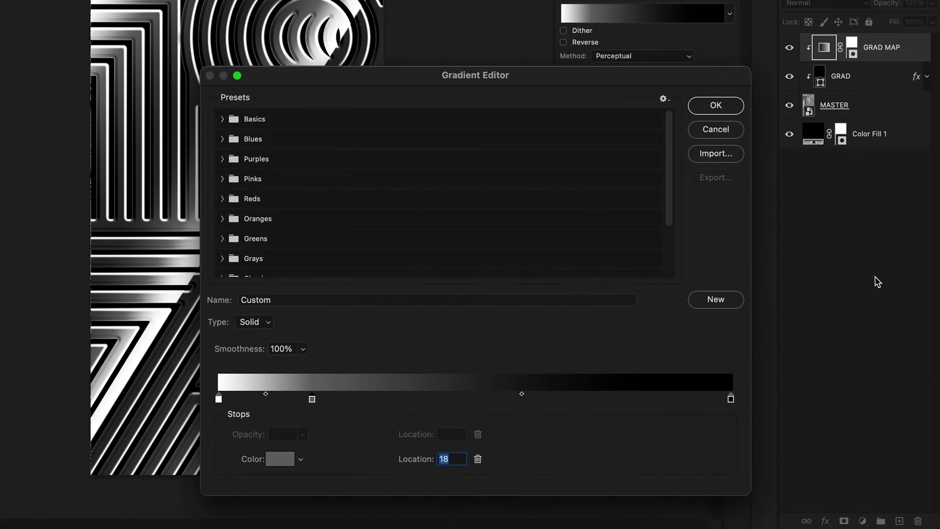
{"action": "left_click", "coordinate": [367, 399]}
{"action": "left_click_drag", "start_coordinate": [378, 401], "coordinate": [383, 400]}
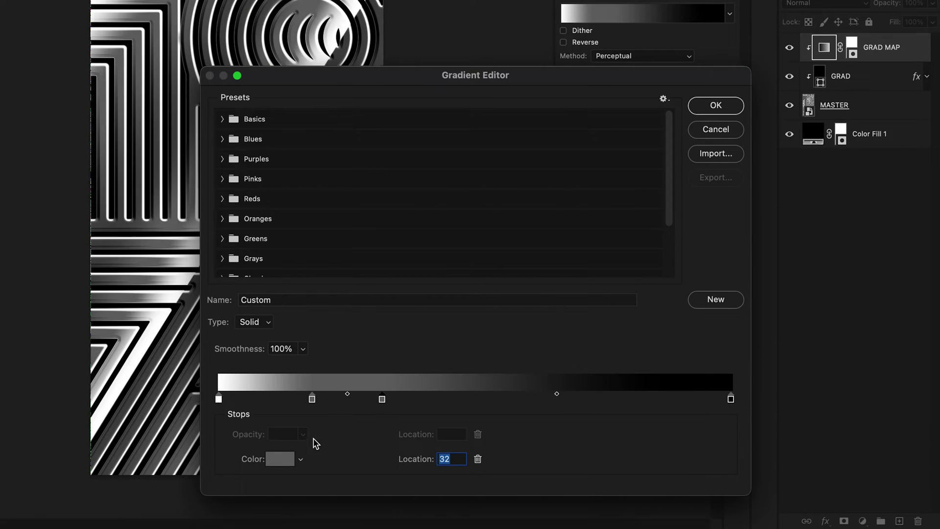
{"action": "left_click", "coordinate": [286, 460]}
{"action": "type", "text": "000000"}
{"action": "key", "text": "Return"}
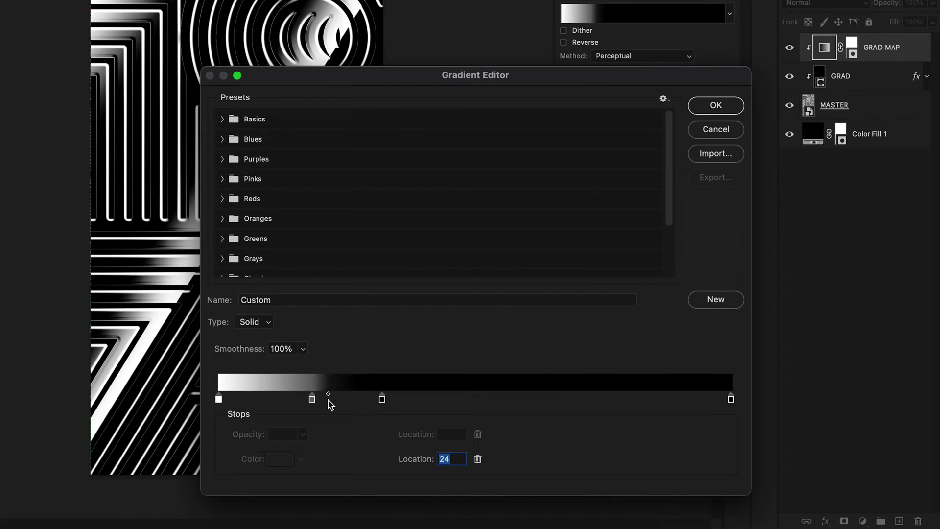
{"action": "key", "text": "Up"}
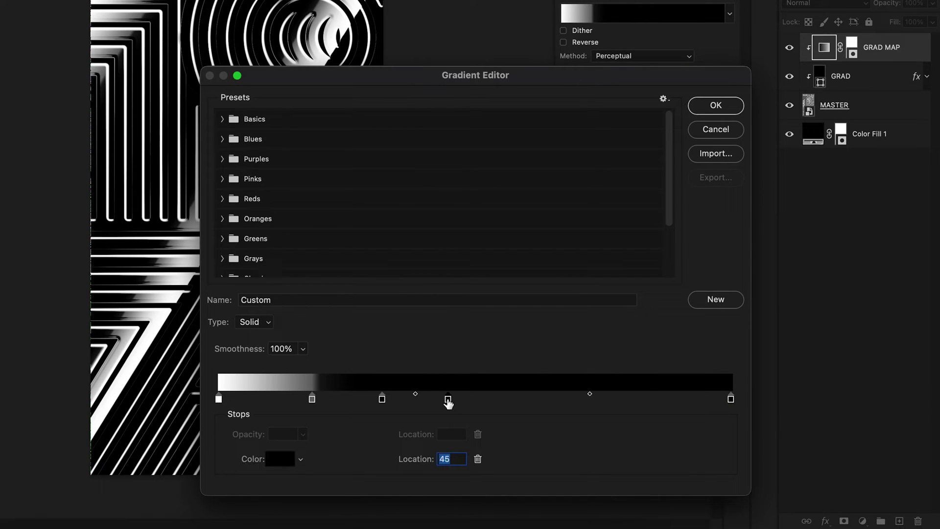
Step: Make the next stop dark grey and add a white #ffffff stop at location 50
{"action": "left_click", "coordinate": [280, 459]}
{"action": "left_click_drag", "start_coordinate": [584, 487], "coordinate": [563, 443]}
{"action": "left_click", "coordinate": [896, 307]}
{"action": "left_click", "coordinate": [475, 399]}
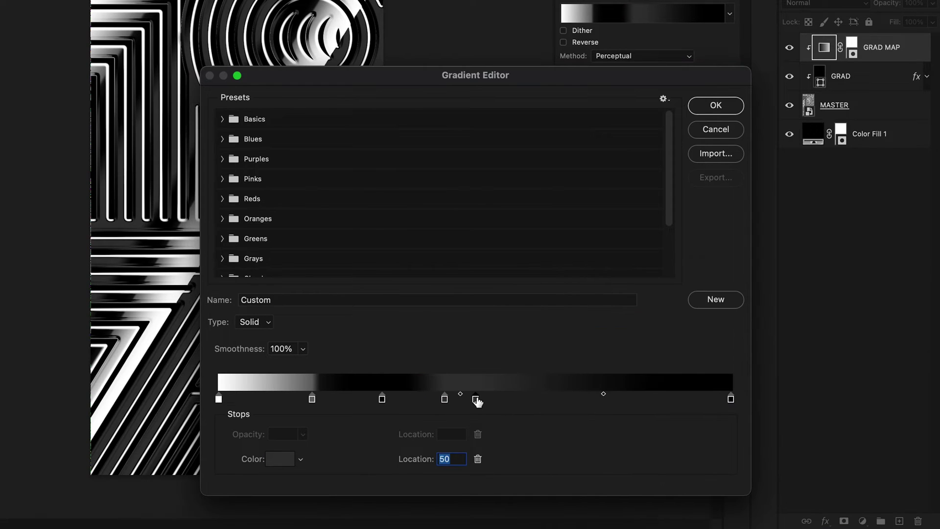
{"action": "left_click", "coordinate": [280, 459]}
{"action": "type", "text": "ffffff"}
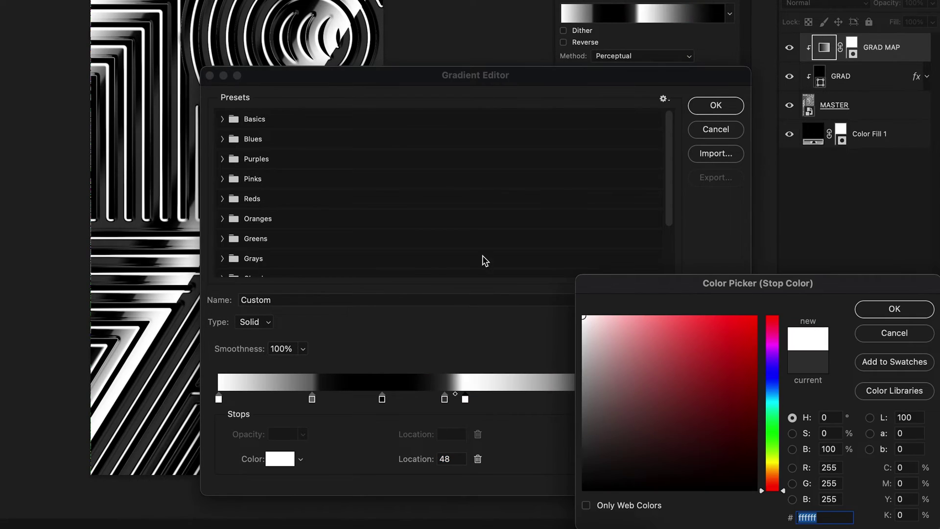
{"action": "left_click", "coordinate": [894, 308]}
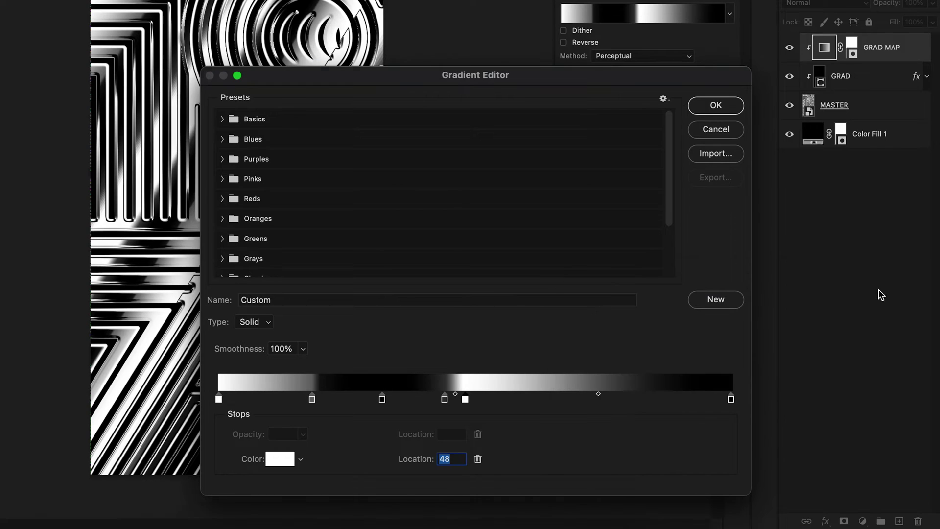
Step: Add a grey stop after the white one, turn the last stop white, and accept the gradient map
{"action": "left_click", "coordinate": [486, 399]}
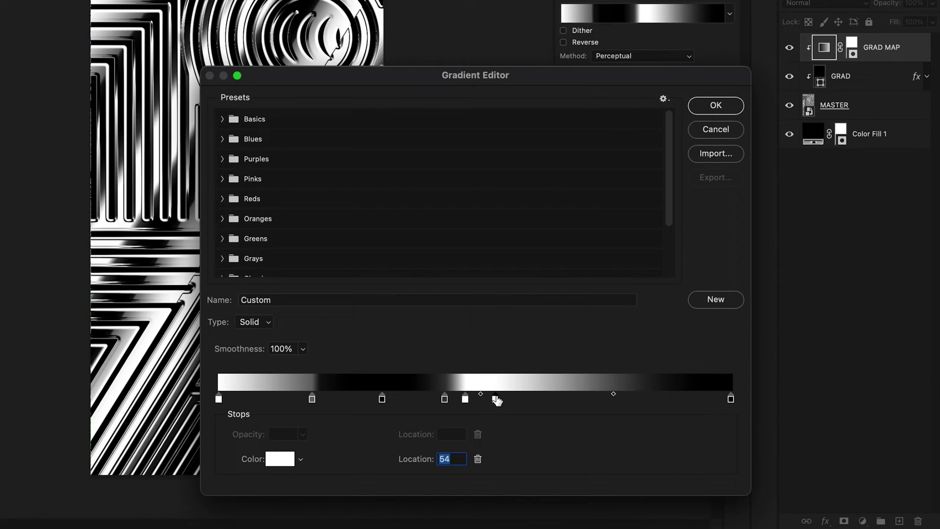
{"action": "left_click", "coordinate": [289, 458]}
{"action": "left_click", "coordinate": [530, 382]}
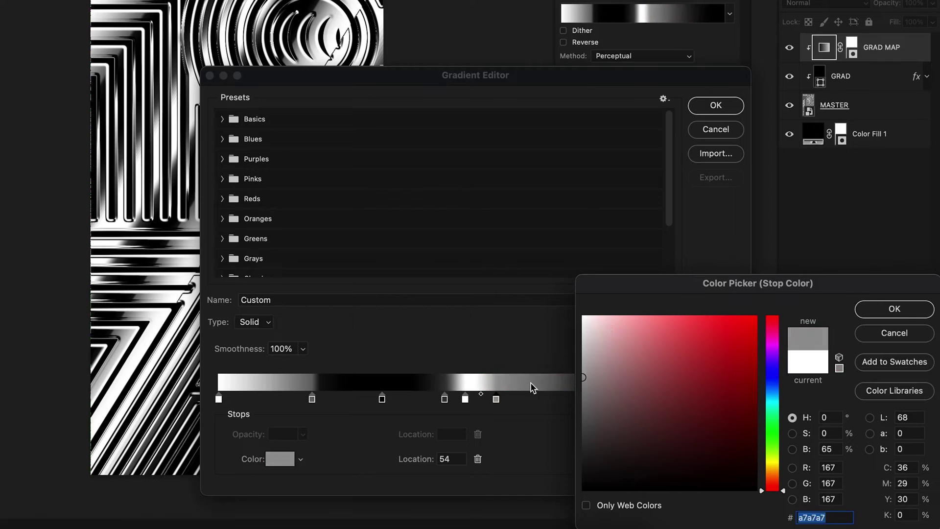
{"action": "left_click", "coordinate": [870, 307]}
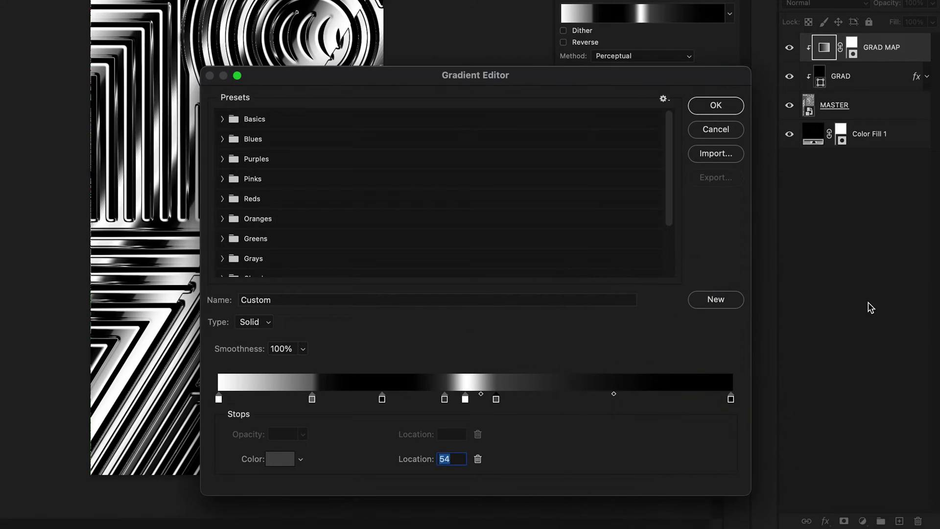
{"action": "left_click", "coordinate": [293, 459]}
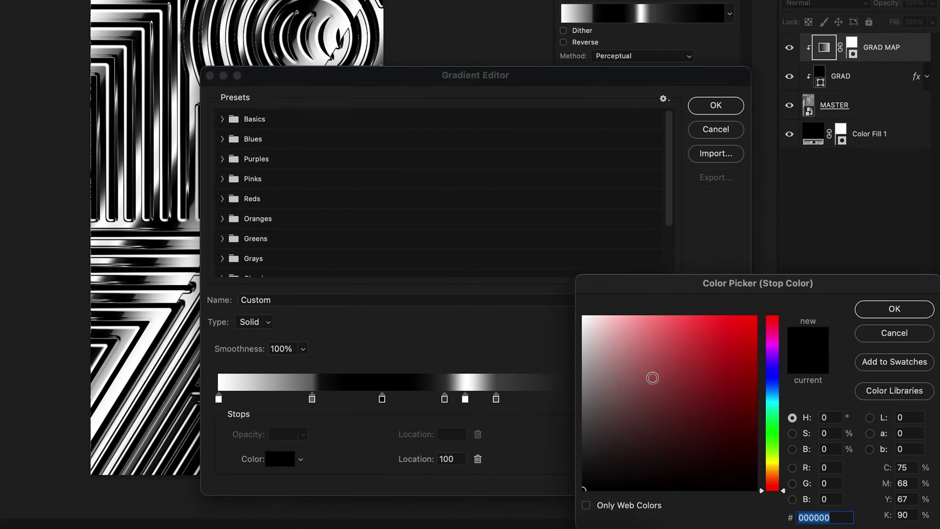
{"action": "type", "text": "ffffff"}
{"action": "left_click", "coordinate": [892, 309]}
{"action": "left_click", "coordinate": [734, 105]}
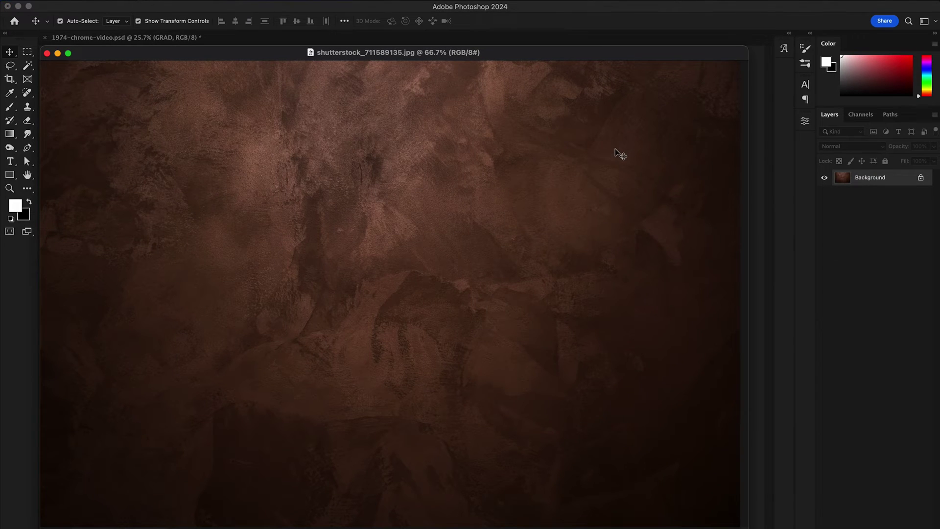
Step: Desaturate and brighten the texture, fit Layer 1 to the artwork, and set it to 55% opacity
{"action": "key", "text": "shift+super+u"}
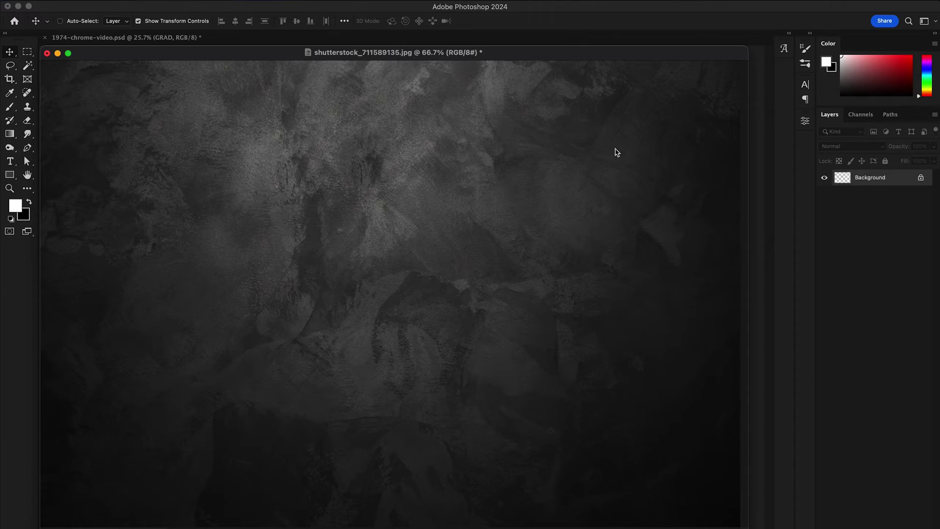
{"action": "key", "text": "shift+super+l"}
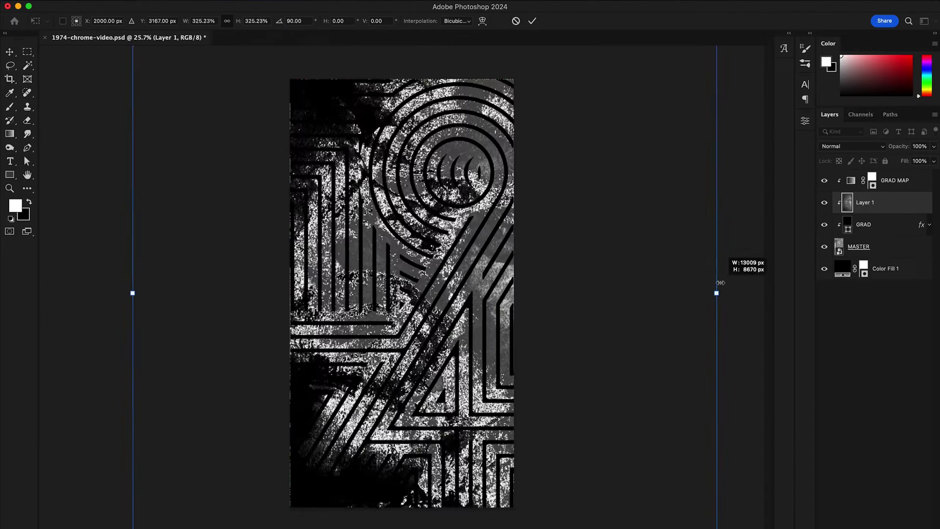
{"action": "left_click_drag", "start_coordinate": [715, 263], "coordinate": [571, 313]}
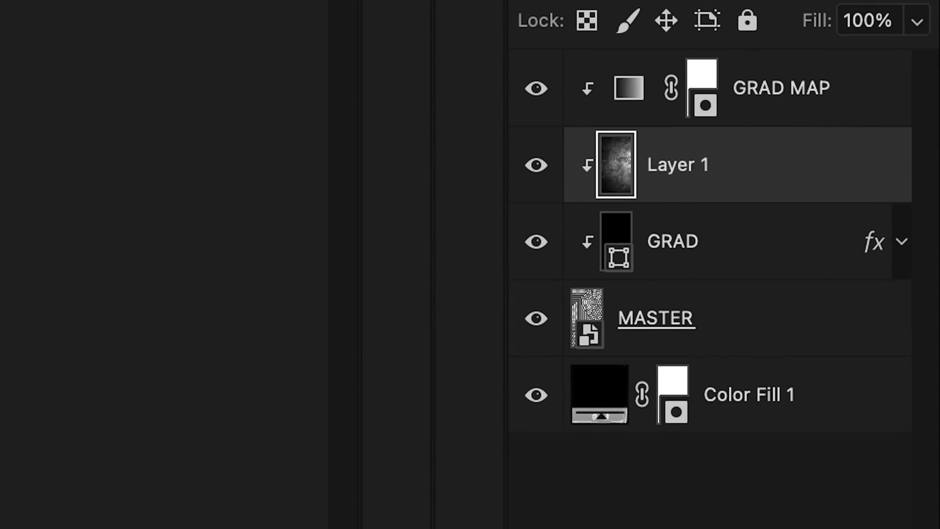
{"action": "left_click_drag", "start_coordinate": [808, 69], "coordinate": [764, 202]}
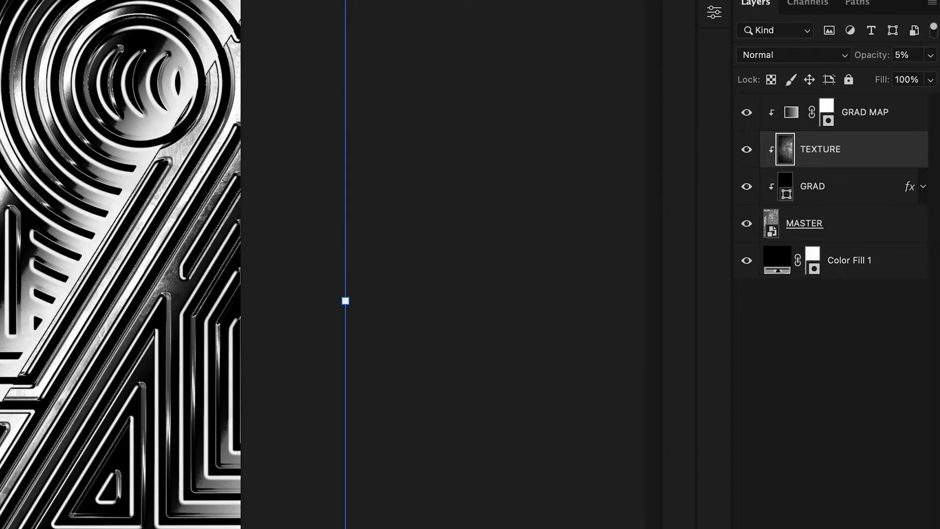
Step: Duplicate TEXTURE to the top as a clipped Hard Light copy, then duplicate MASTER to the top
{"action": "left_click_drag", "start_coordinate": [846, 156], "coordinate": [852, 105], "text": "alt"}
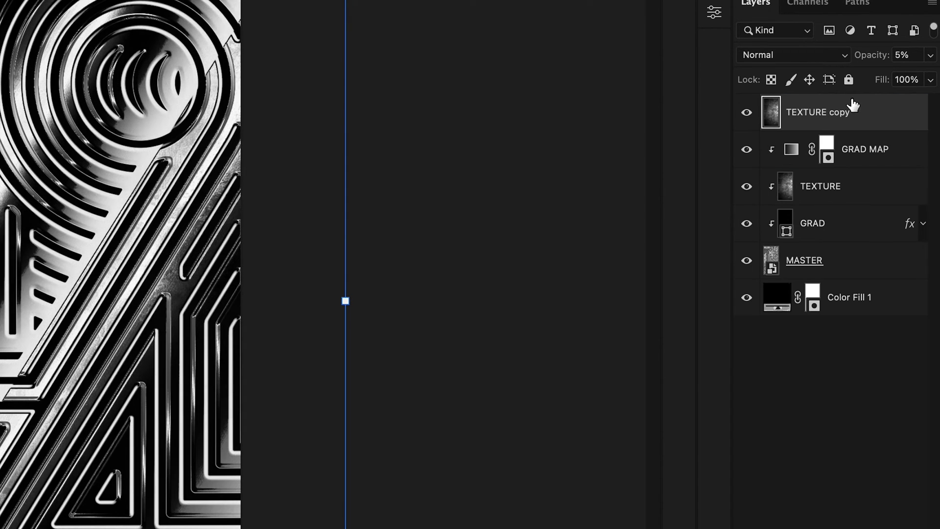
{"action": "left_click", "coordinate": [851, 127], "text": "alt"}
{"action": "left_click", "coordinate": [845, 57]}
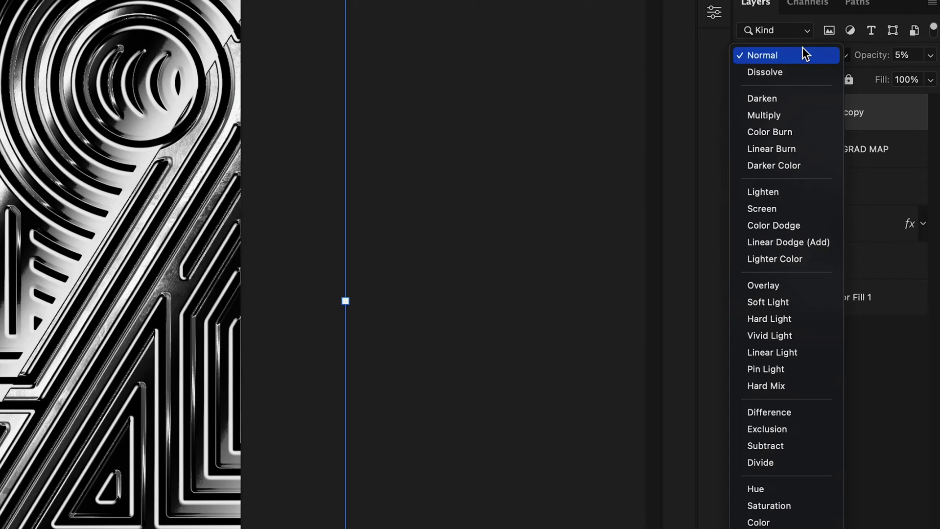
{"action": "left_click", "coordinate": [775, 321]}
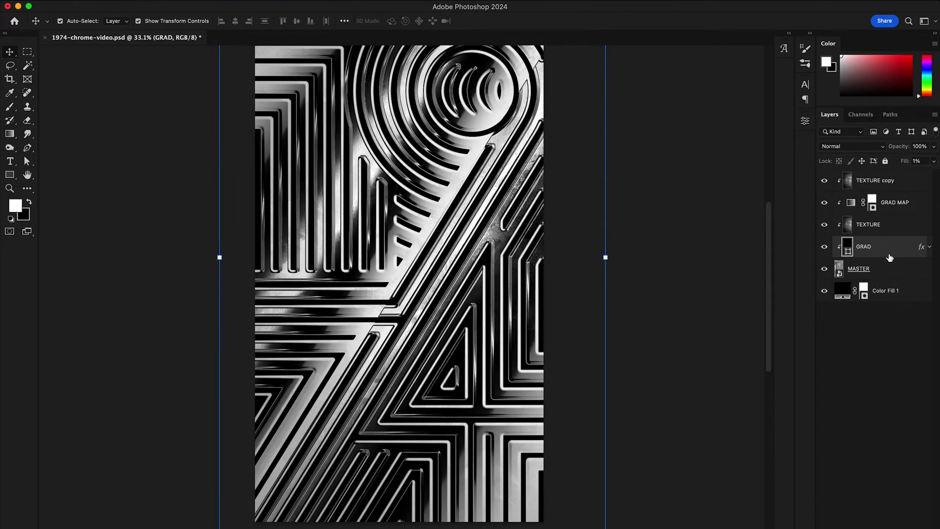
{"action": "left_click", "coordinate": [882, 269]}
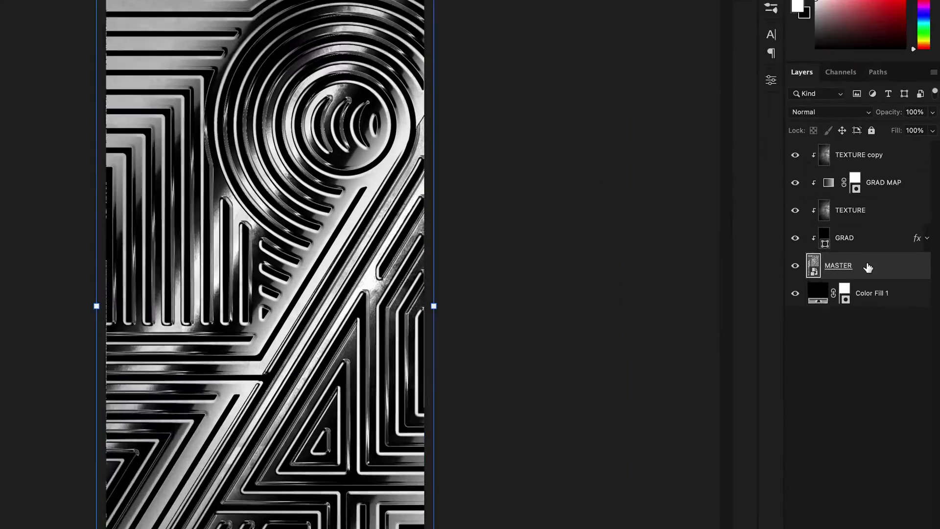
{"action": "left_click_drag", "start_coordinate": [867, 267], "coordinate": [850, 152]}
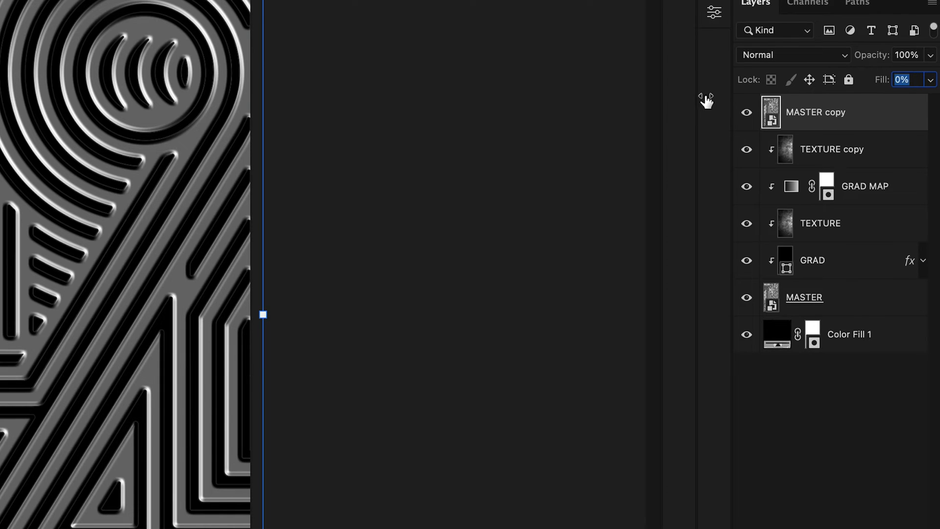
Step: Give the MASTER copy an Emboss-style bevel with depth 100 and size 13 px
{"action": "double_click", "coordinate": [753, 106]}
{"action": "left_click", "coordinate": [178, 174]}
{"action": "left_click", "coordinate": [235, 174]}
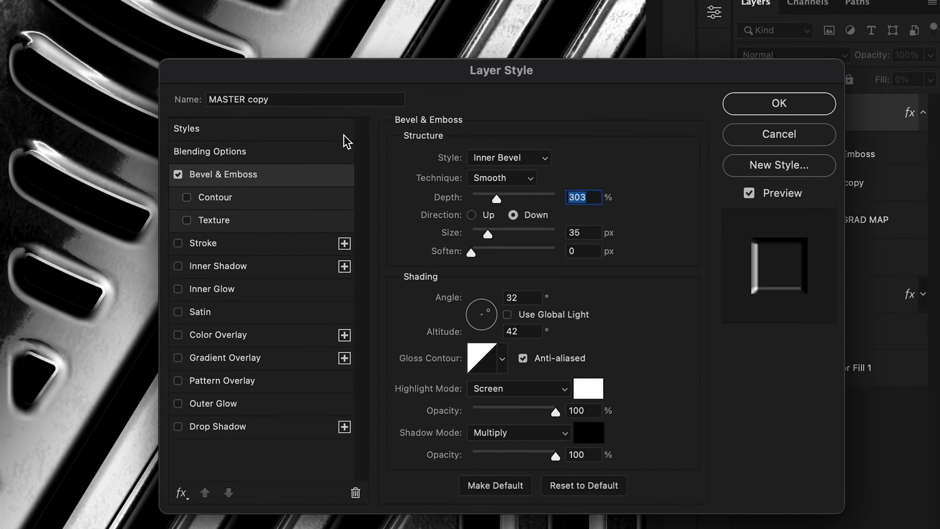
{"action": "left_click", "coordinate": [511, 158]}
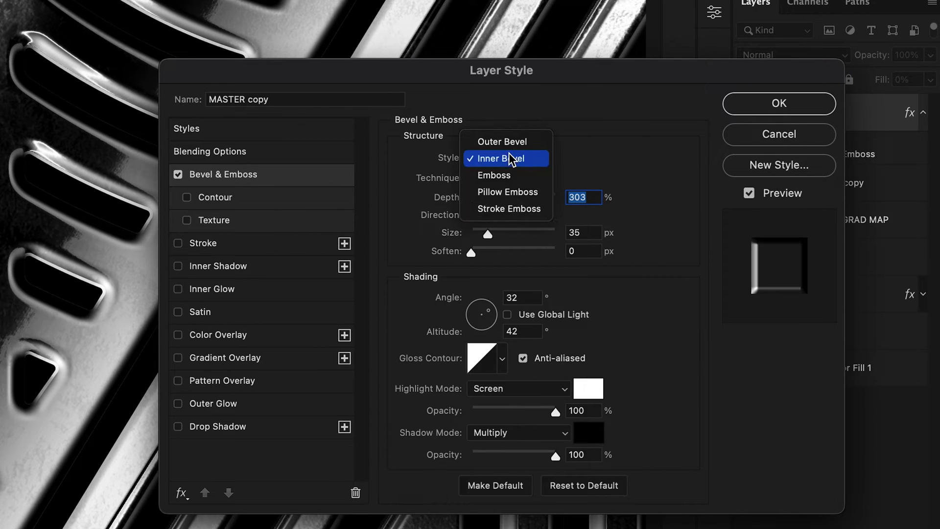
{"action": "left_click", "coordinate": [527, 177]}
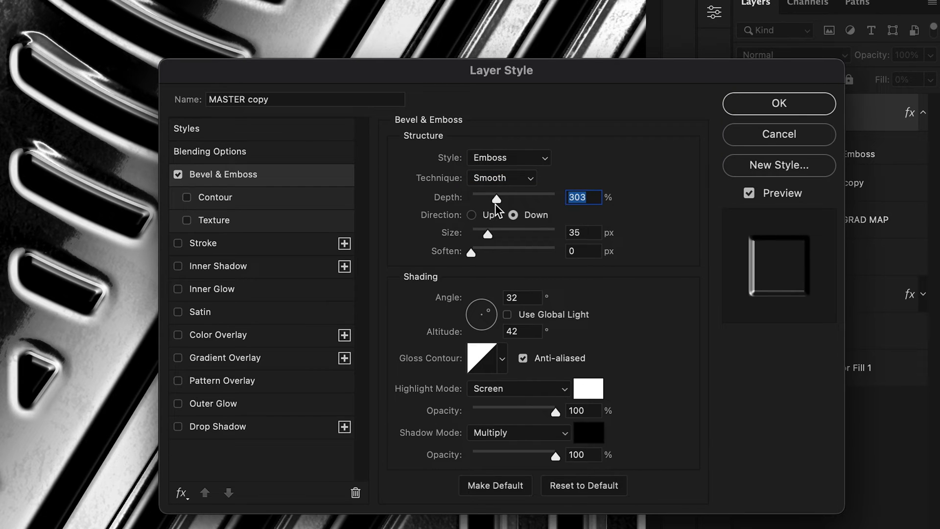
{"action": "type", "text": "100"}
{"action": "left_click_drag", "start_coordinate": [492, 239], "coordinate": [486, 240]}
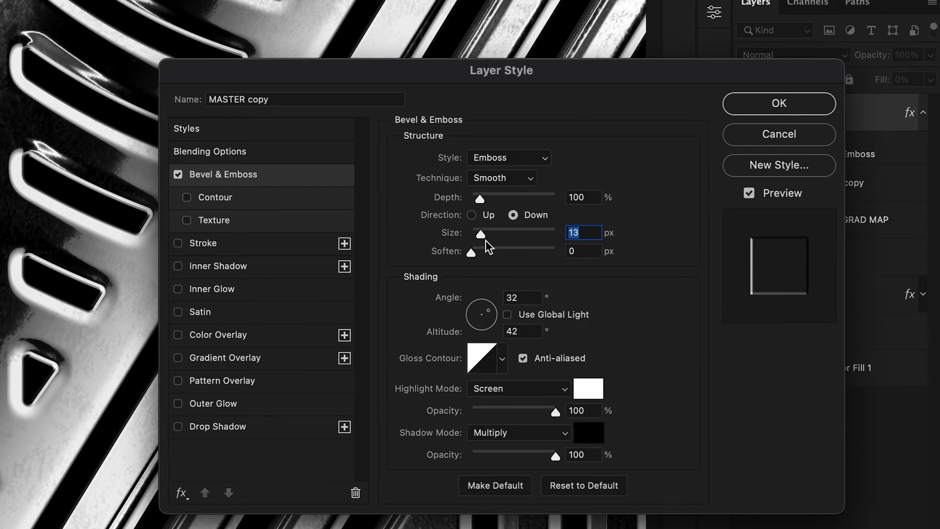
{"action": "left_click", "coordinate": [810, 108]}
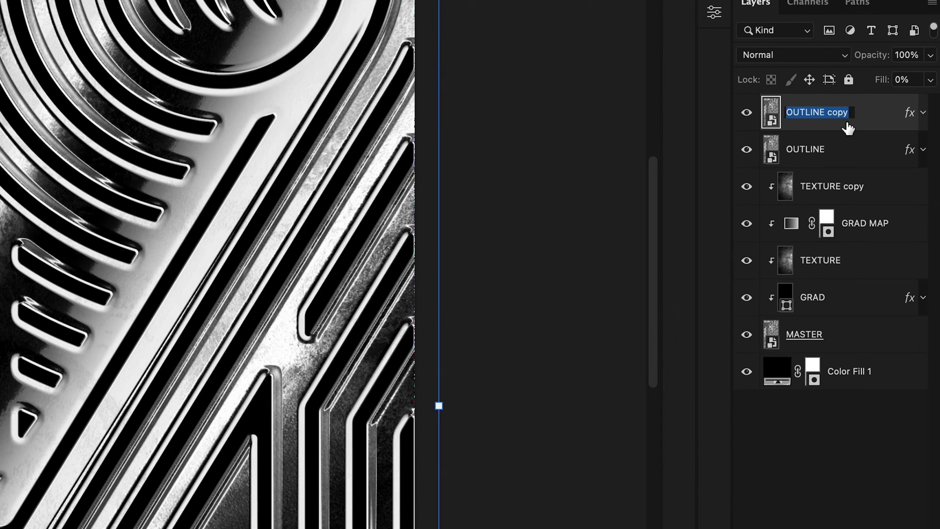
Step: Rename the duplicate INNER FILLER and clear its existing layer style
{"action": "type", "text": "INNER FILLER"}
{"action": "key", "text": "Return"}
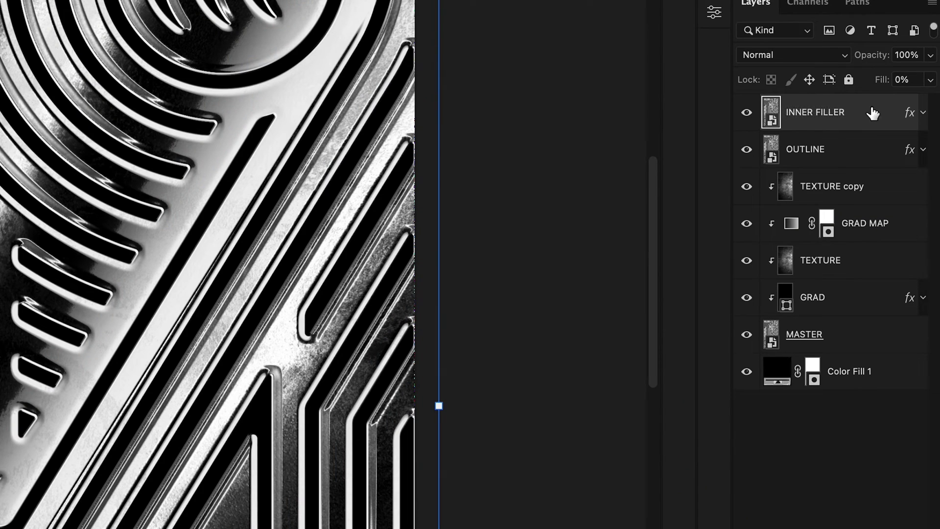
{"action": "right_click", "coordinate": [912, 120]}
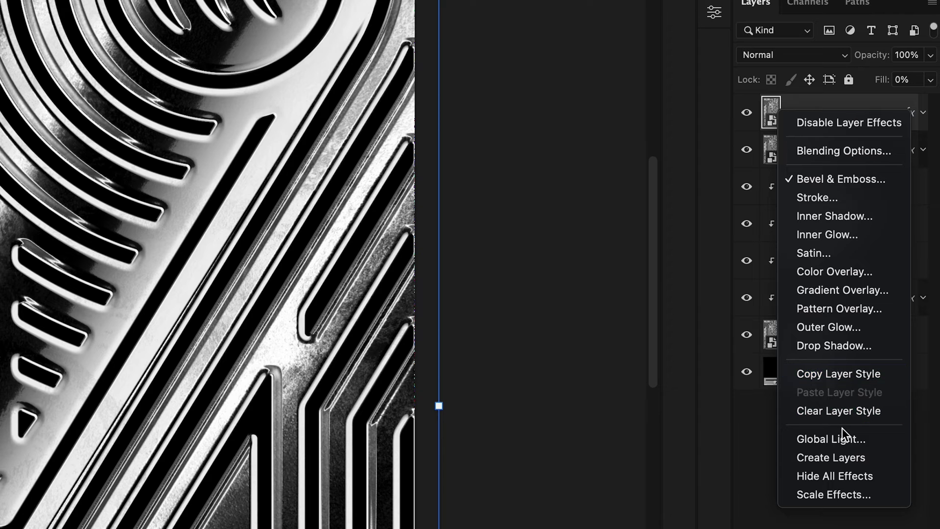
{"action": "left_click", "coordinate": [847, 414]}
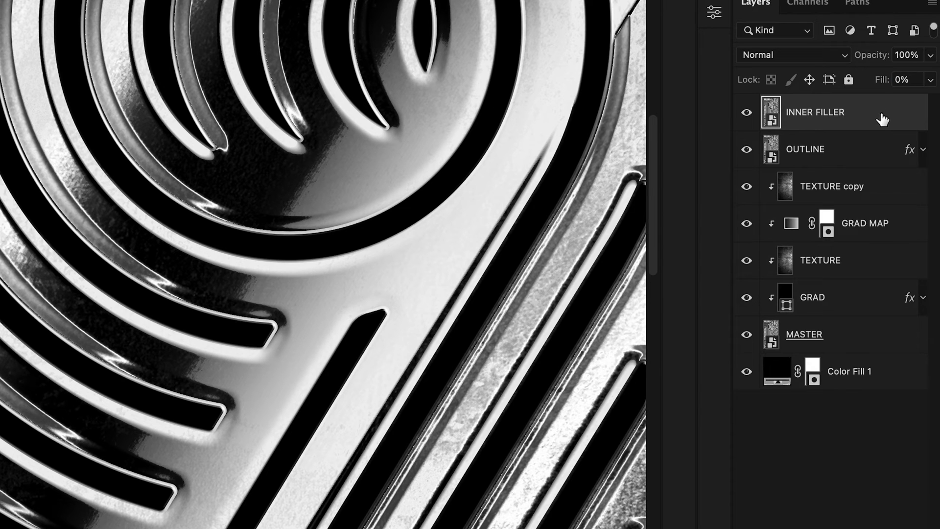
Step: Add Bevel & Emboss with a grainy grey texture at 21% scale and +18% depth
{"action": "double_click", "coordinate": [880, 109]}
{"action": "left_click", "coordinate": [305, 192]}
{"action": "left_click", "coordinate": [312, 230]}
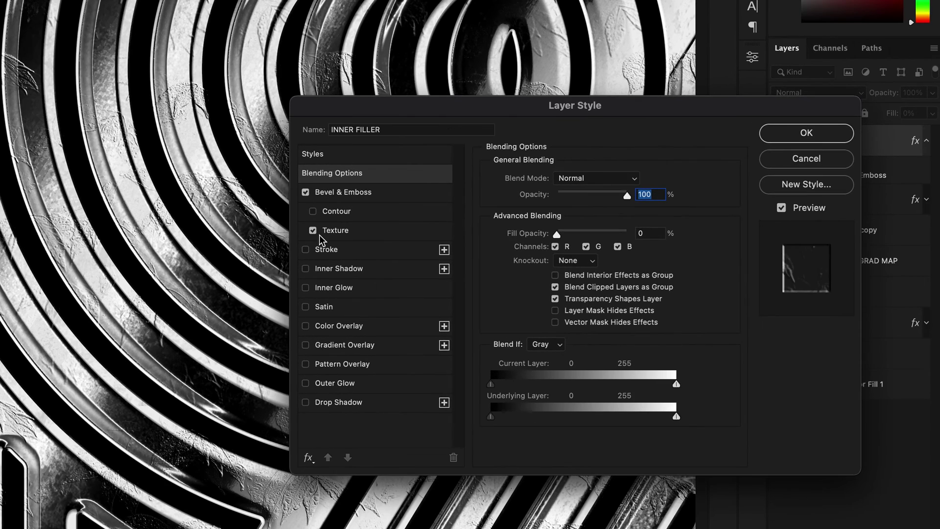
{"action": "left_click", "coordinate": [342, 235]}
{"action": "left_click", "coordinate": [570, 196]}
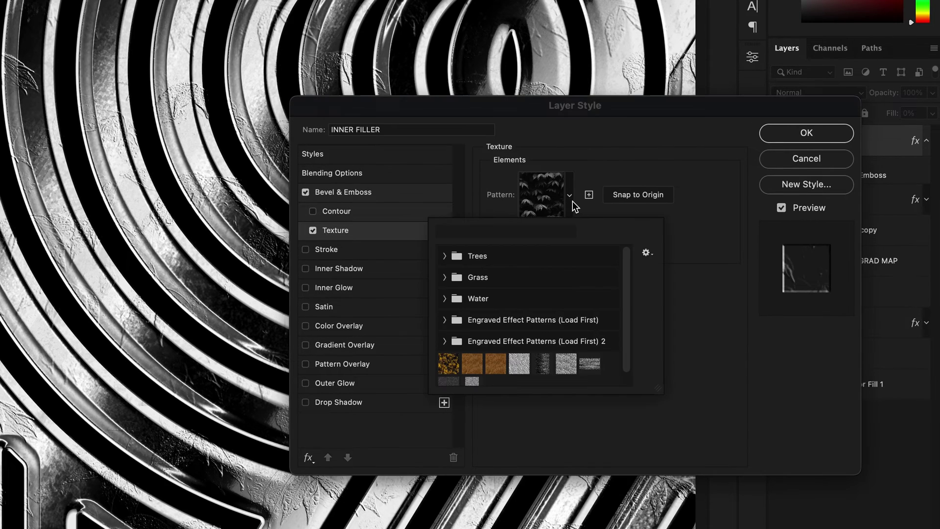
{"action": "scroll", "coordinate": [627, 291], "scroll_direction": "down", "scroll_amount": 1}
{"action": "left_click", "coordinate": [453, 374]}
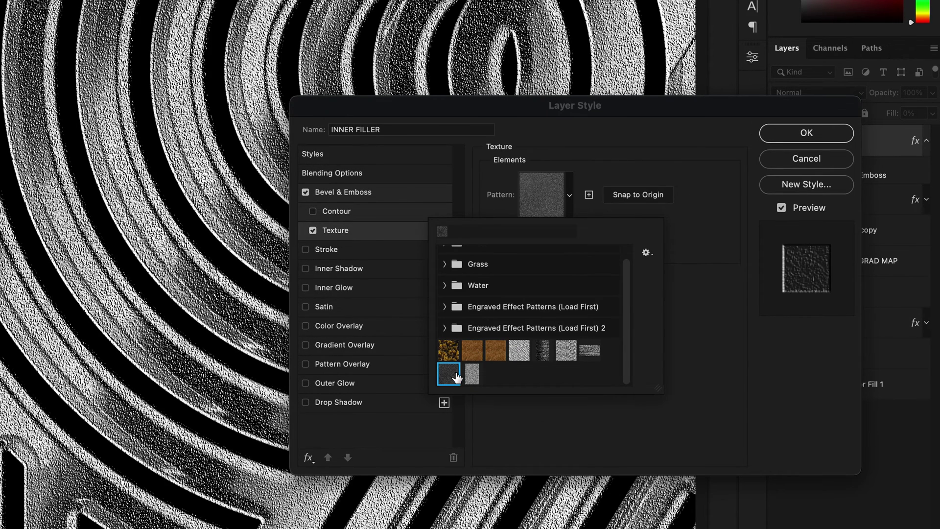
{"action": "left_click", "coordinate": [697, 143]}
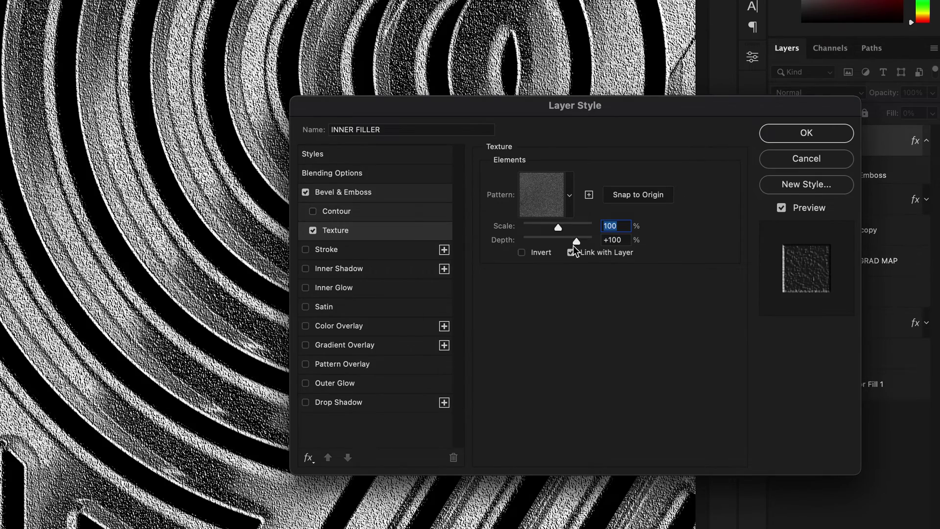
{"action": "left_click_drag", "start_coordinate": [559, 230], "coordinate": [527, 229]}
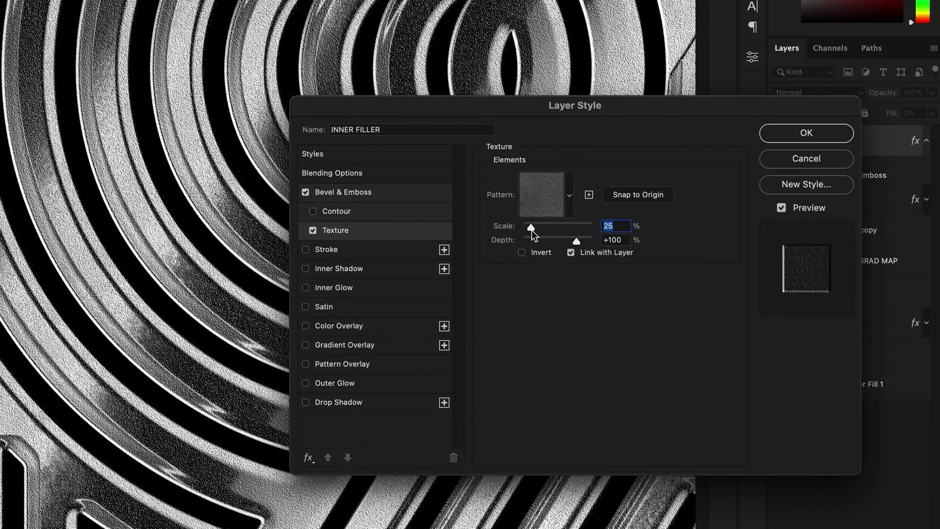
{"action": "mouse_move", "coordinate": [577, 240]}
{"action": "left_mouse_down"}
{"action": "mouse_move", "coordinate": [560, 241]}
{"action": "mouse_move", "coordinate": [568, 245]}
{"action": "left_mouse_up"}
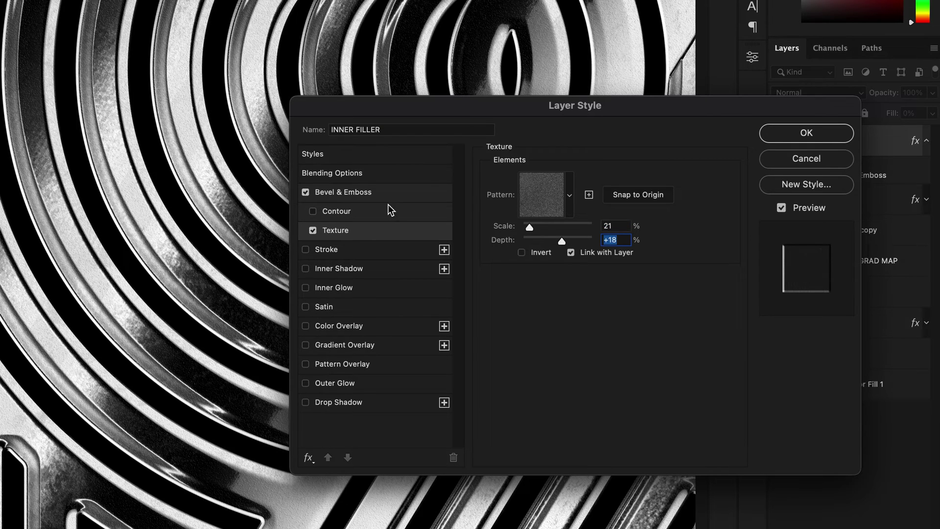
{"action": "left_click", "coordinate": [371, 196]}
Step: Give INNER FILLER an Outer Bevel with depth 222, size 35, direction Up, and 32% highlight opacity
{"action": "left_click", "coordinate": [581, 178]}
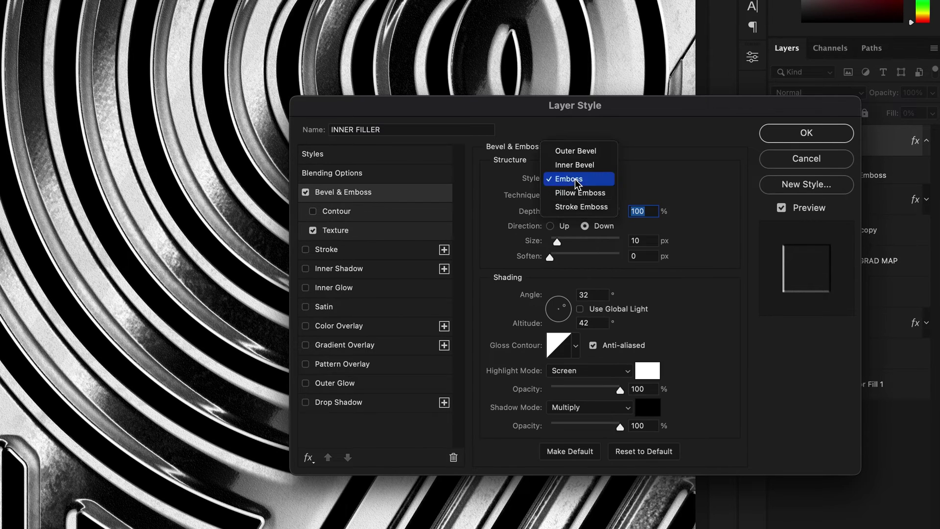
{"action": "left_click", "coordinate": [574, 151]}
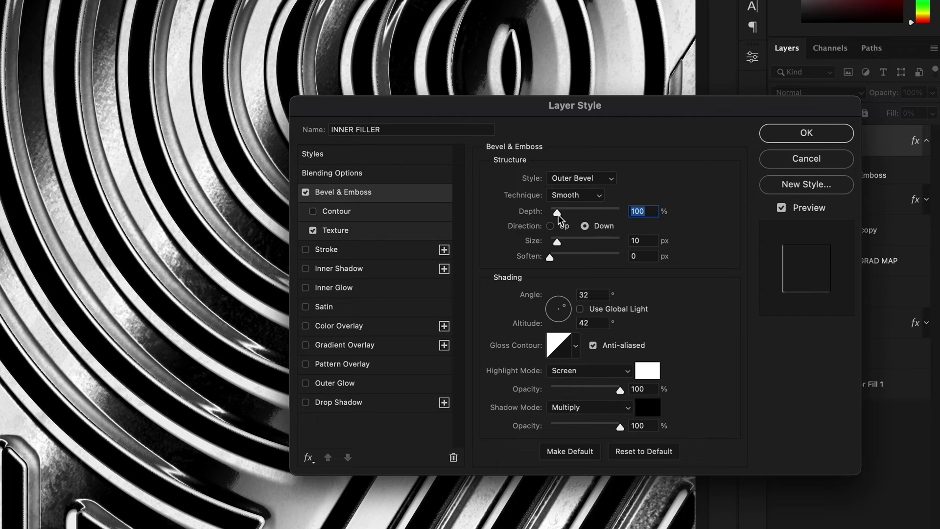
{"action": "type", "text": "222"}
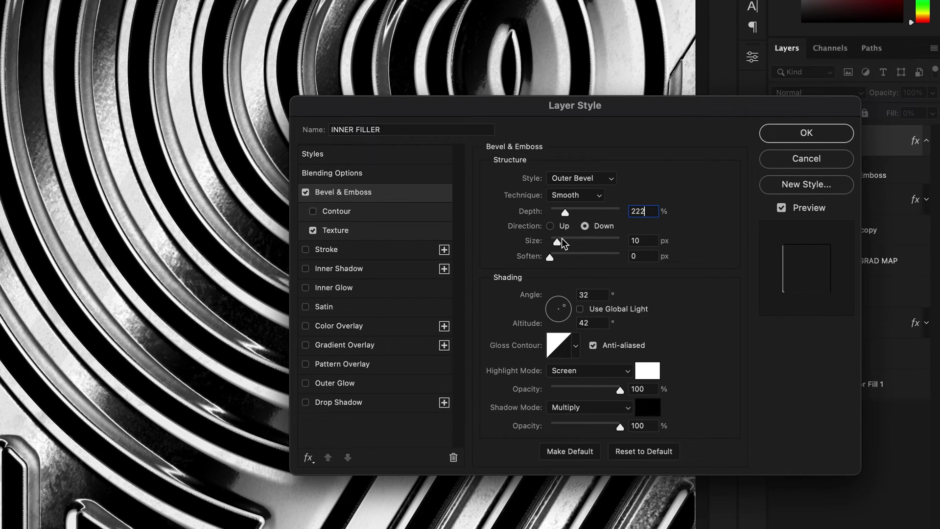
{"action": "left_click_drag", "start_coordinate": [559, 243], "coordinate": [564, 246]}
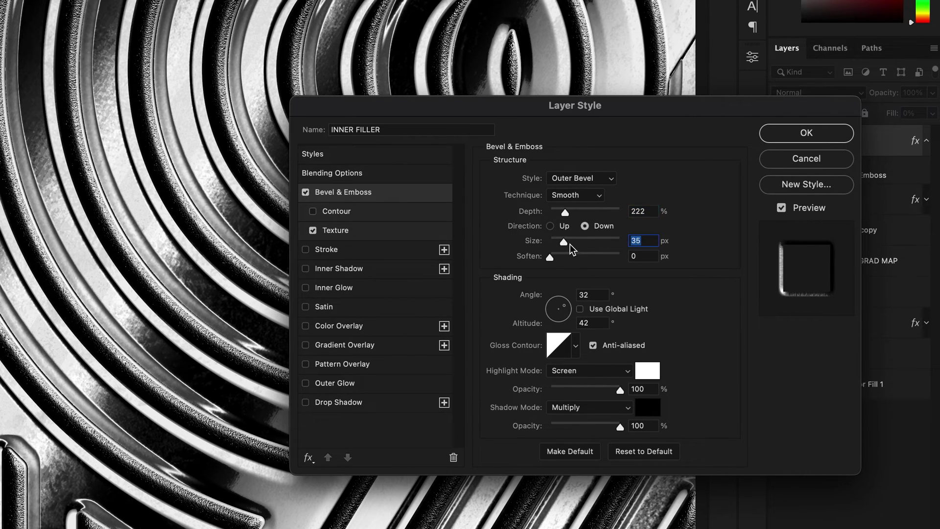
{"action": "left_click", "coordinate": [567, 227]}
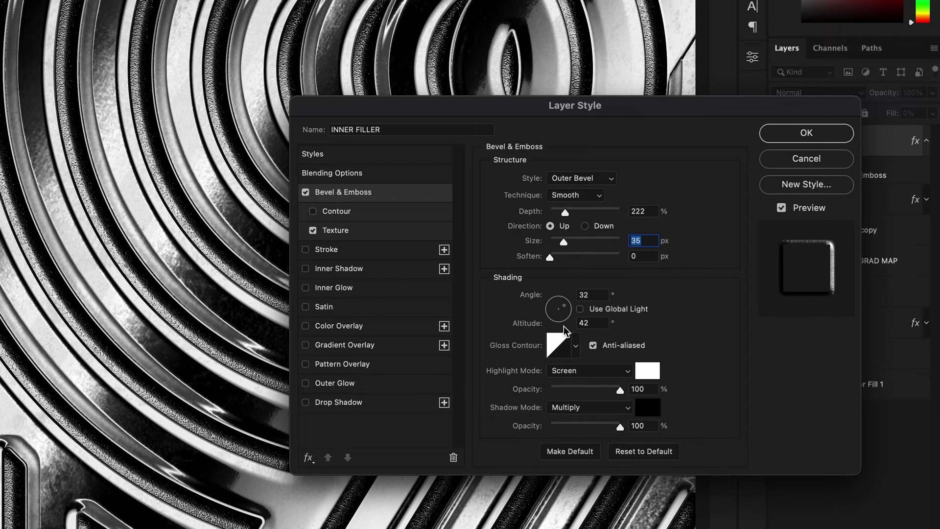
{"action": "left_click_drag", "start_coordinate": [618, 390], "coordinate": [568, 403]}
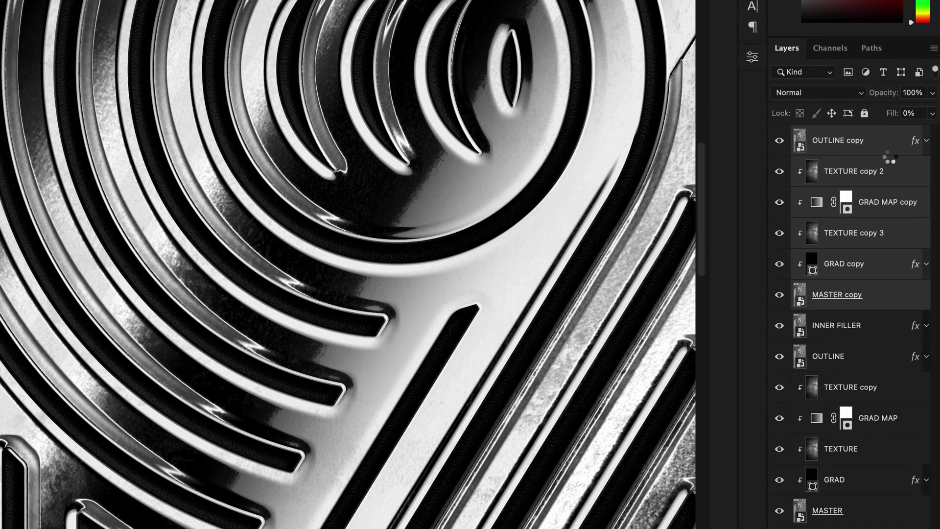
Step: Merge the duplicates into OUTLINE copy and apply Motion Blur at angle -44, distance 750 px
{"action": "key", "text": "super+minus"}
{"action": "left_click", "coordinate": [206, 7]}
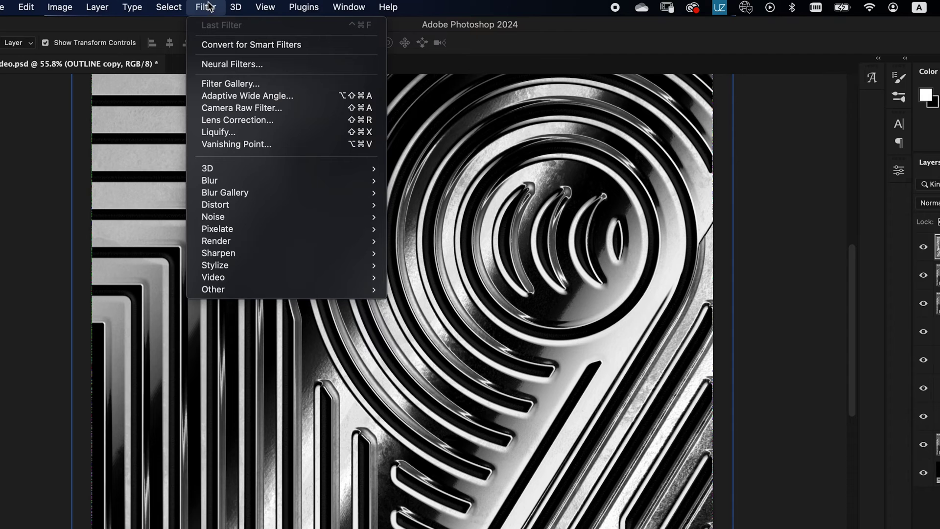
{"action": "mouse_move", "coordinate": [287, 181]}
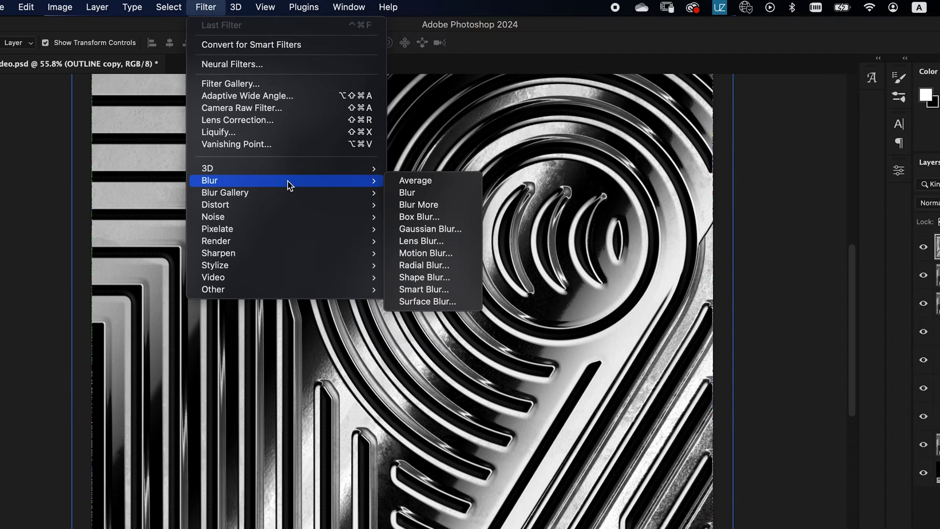
{"action": "left_click", "coordinate": [426, 253]}
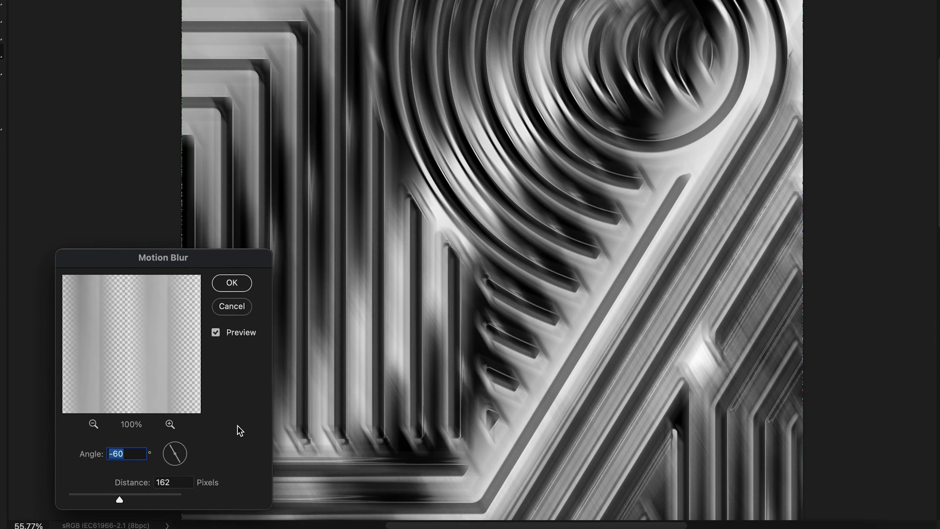
{"action": "key", "text": "shift+Up"}
{"action": "key", "text": "shift+Up"}
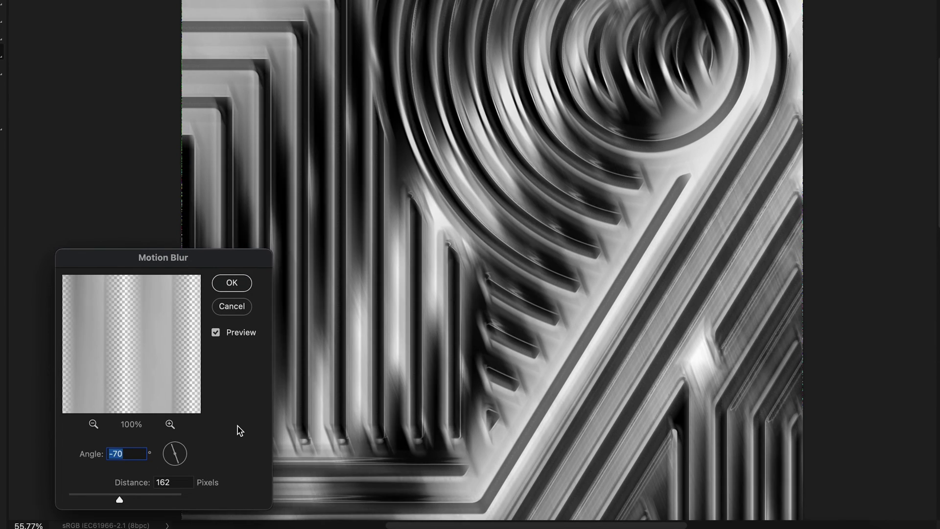
{"action": "key", "text": "Down"}
{"action": "key", "text": "Down"}
{"action": "left_click_drag", "start_coordinate": [119, 499], "coordinate": [155, 499]}
{"action": "left_click", "coordinate": [232, 282]}
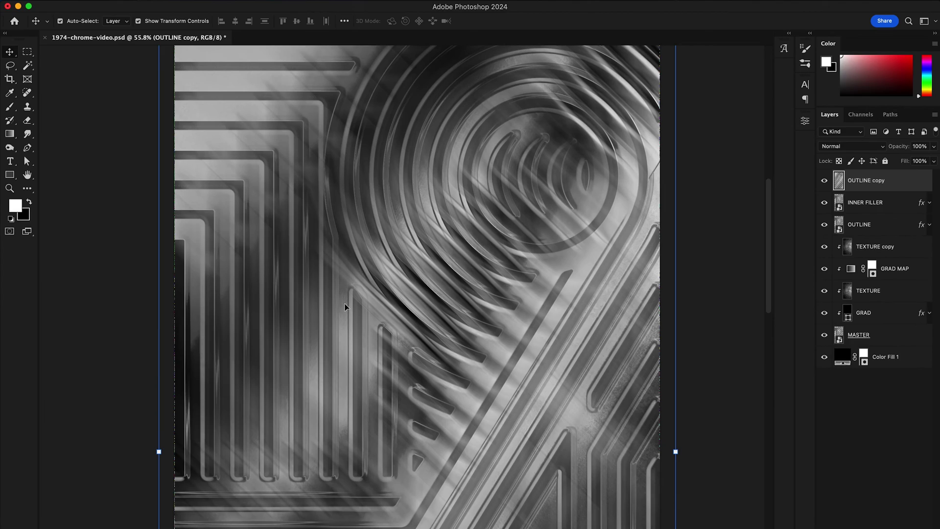
Step: Set the blurred copy to Screen and add a clipped Levels adjustment with black input 135
{"action": "left_click", "coordinate": [796, 141]}
{"action": "left_click", "coordinate": [744, 234]}
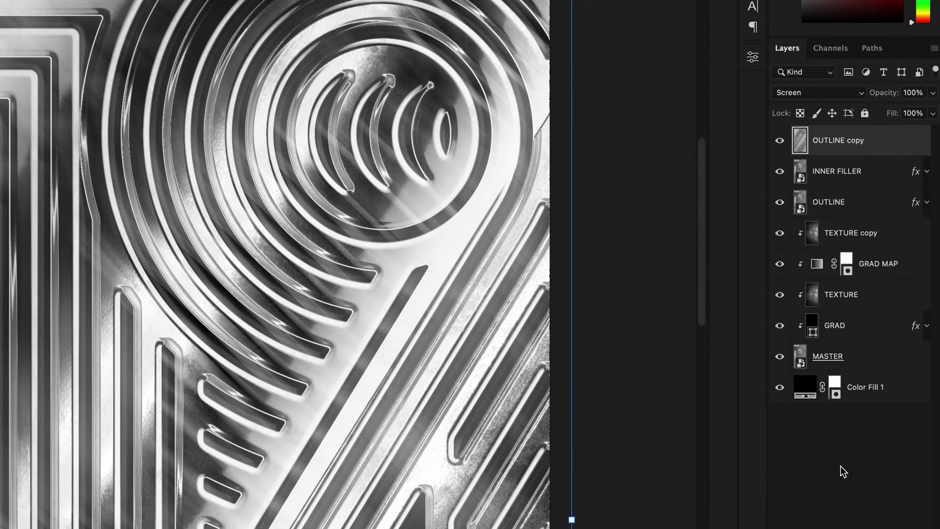
{"action": "left_click", "coordinate": [863, 520]}
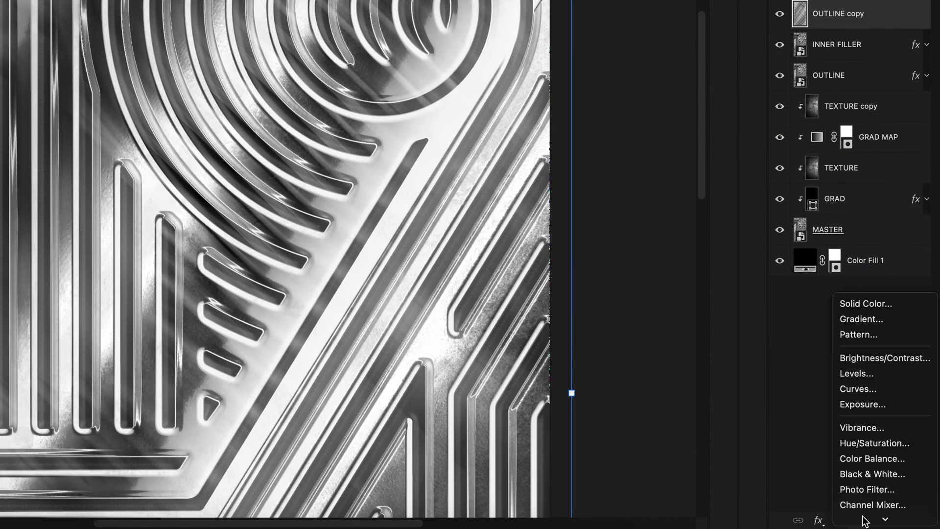
{"action": "left_click", "coordinate": [857, 374]}
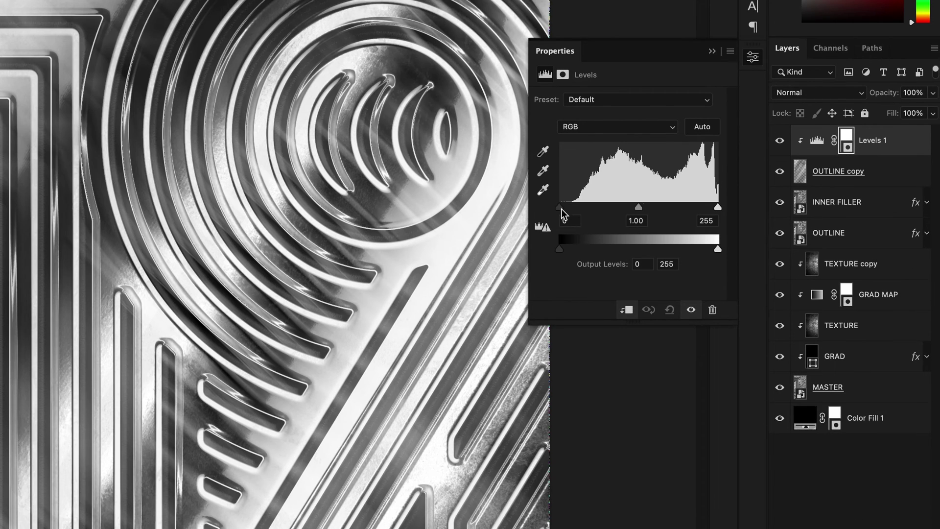
{"action": "left_click_drag", "start_coordinate": [561, 209], "coordinate": [691, 211]}
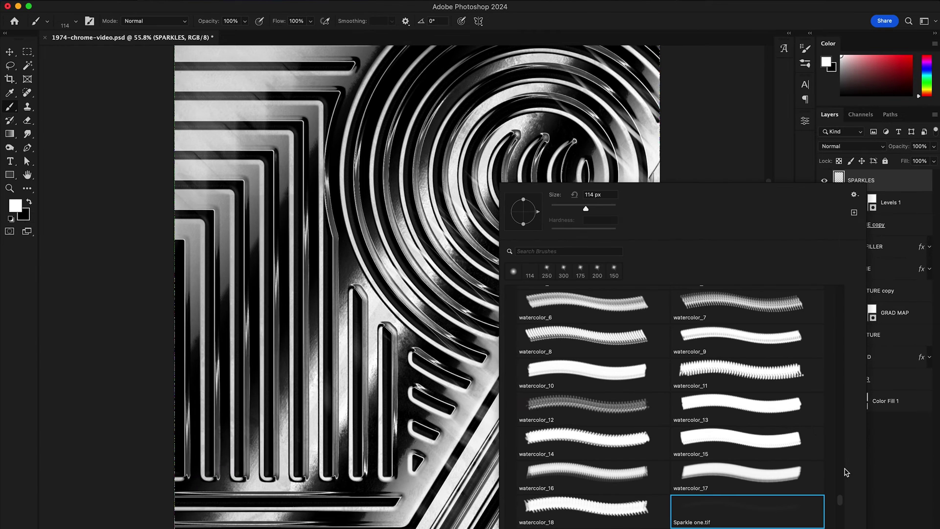
Step: Stamp Sparkle three brush stars on chrome edges and stripe corners, enlarging the brush to 300 px
{"action": "scroll", "coordinate": [840, 506], "scroll_direction": "down", "scroll_amount": 3}
{"action": "left_click", "coordinate": [747, 394]}
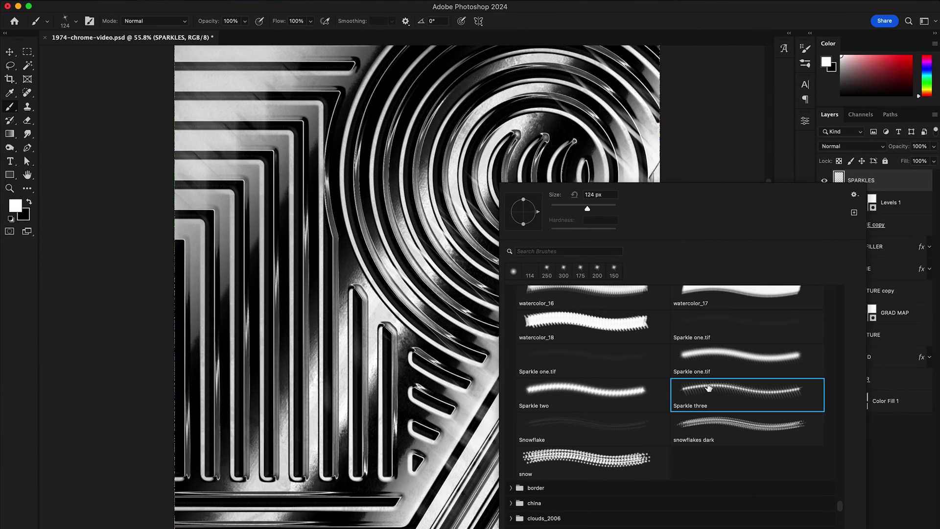
{"action": "key", "text": "Return"}
{"action": "left_click_drag", "start_coordinate": [480, 288], "coordinate": [522, 277]}
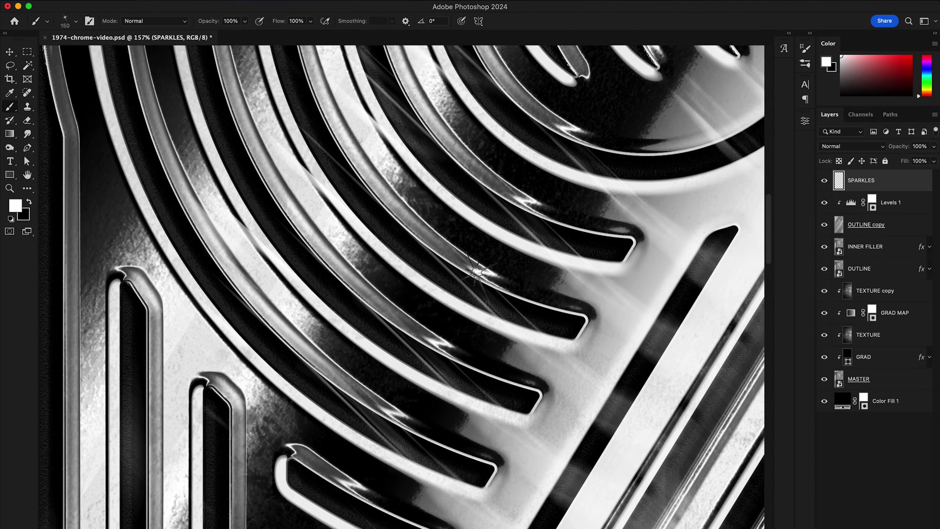
{"action": "left_click", "coordinate": [524, 201]}
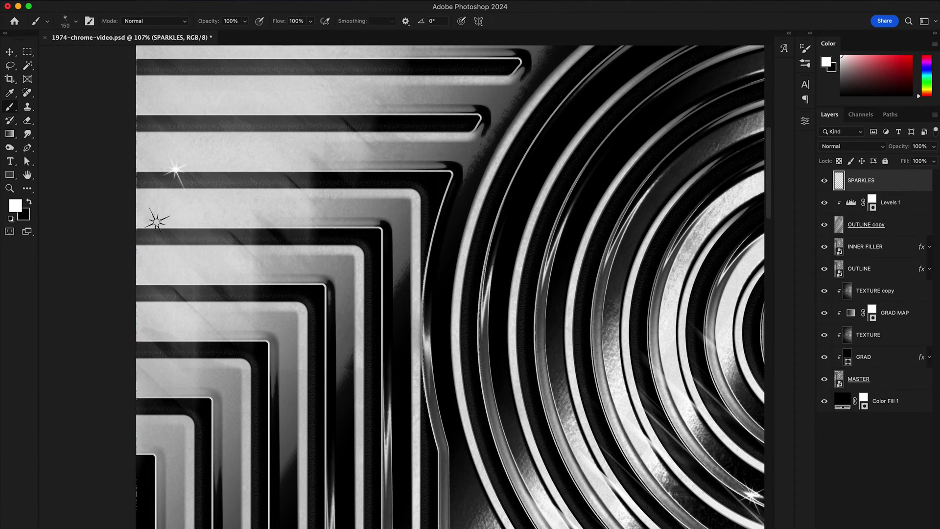
{"action": "left_click", "coordinate": [158, 227]}
{"action": "scroll", "coordinate": [200, 127], "scroll_direction": "up", "scroll_amount": 3}
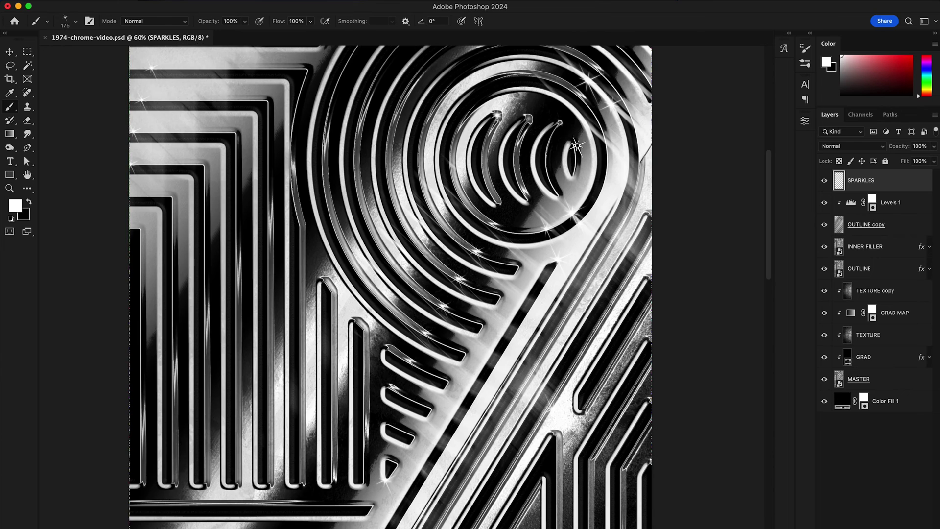
{"action": "key", "text": "bracketright"}
{"action": "key", "text": "bracketright"}
{"action": "key", "text": "bracketright"}
{"action": "scroll", "coordinate": [539, 122], "scroll_direction": "up", "scroll_amount": 3}
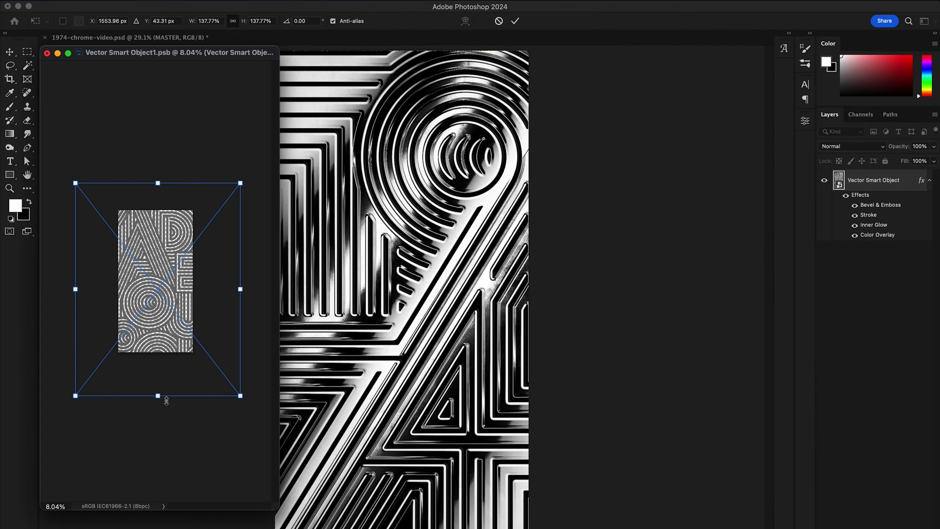
Step: Shrink the artwork inside the smart object, commit it, and close back to the document
{"action": "left_click_drag", "start_coordinate": [157, 395], "coordinate": [166, 363]}
{"action": "key", "text": "Return"}
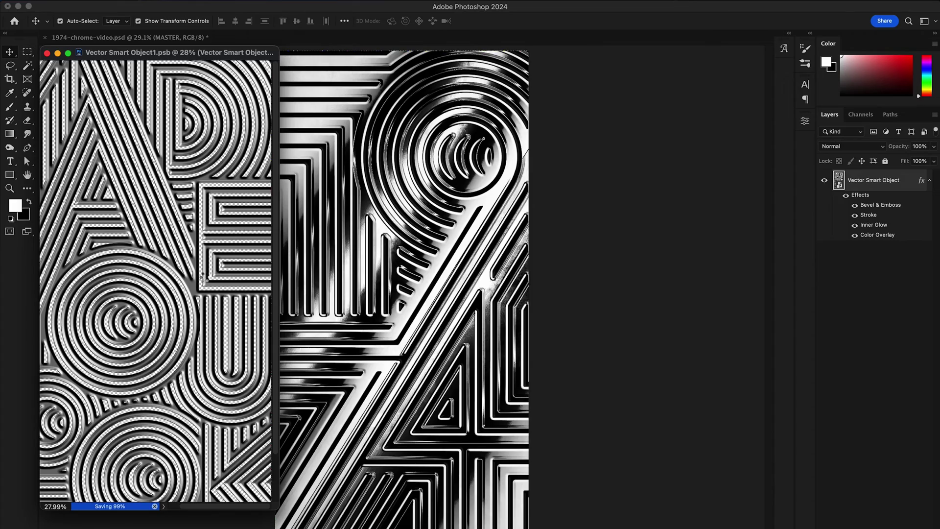
{"action": "key", "text": "super+w"}
{"action": "scroll", "coordinate": [377, 367], "scroll_direction": "up", "scroll_amount": 6}
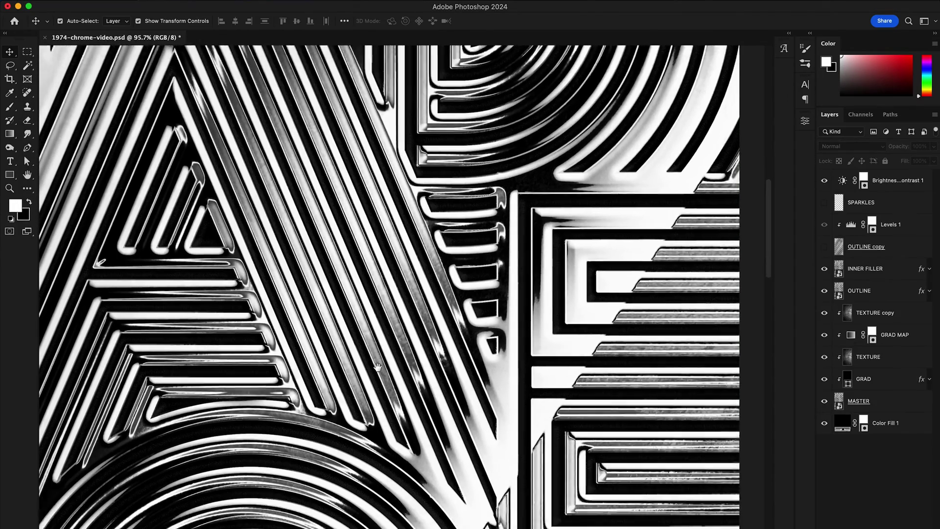
{"action": "scroll", "coordinate": [377, 367], "scroll_direction": "down", "scroll_amount": 10}
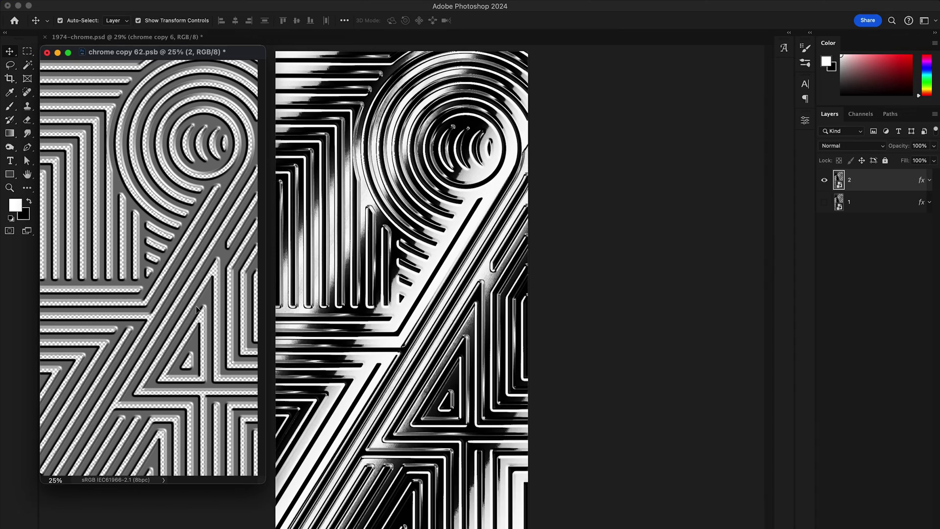
Step: Paste the new lettering into the smart object and save so the chrome document updates
{"action": "key", "text": "super+v"}
{"action": "left_click", "coordinate": [437, 341]}
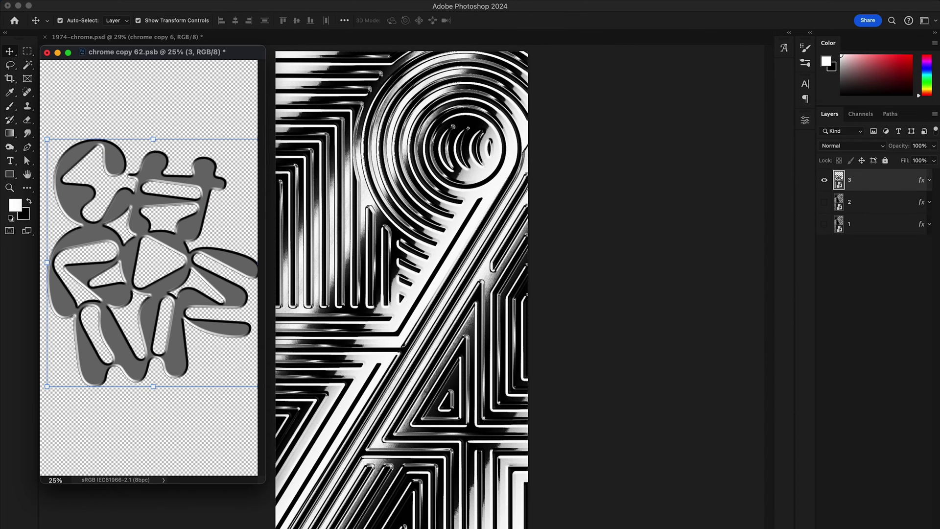
{"action": "key", "text": "super+s"}
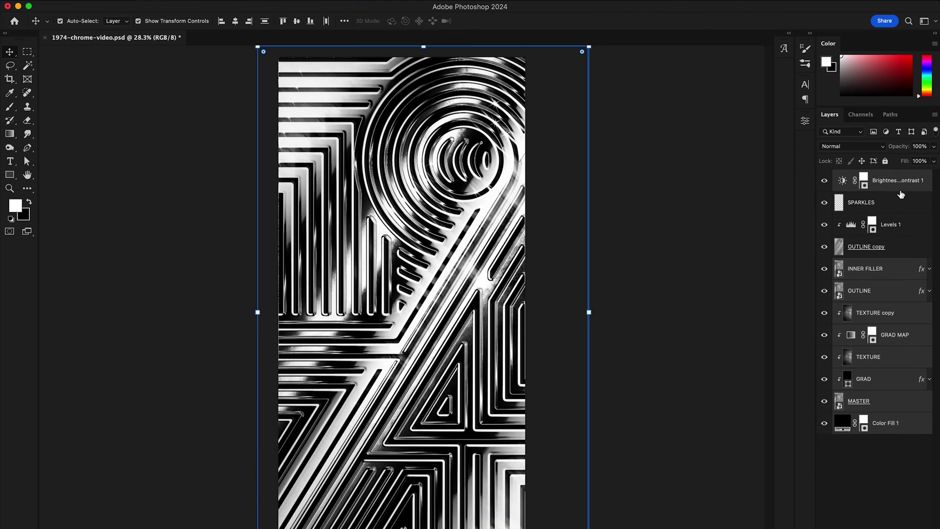
Step: Duplicate the whole layer stack and turn on the Colorize neural filter
{"action": "left_click_drag", "start_coordinate": [893, 205], "coordinate": [881, 201]}
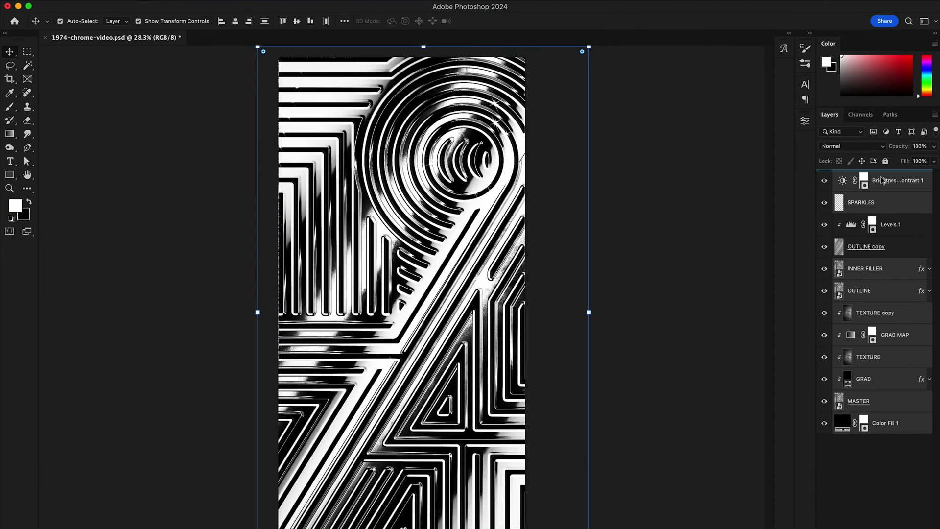
{"action": "key", "text": "ctrl+j"}
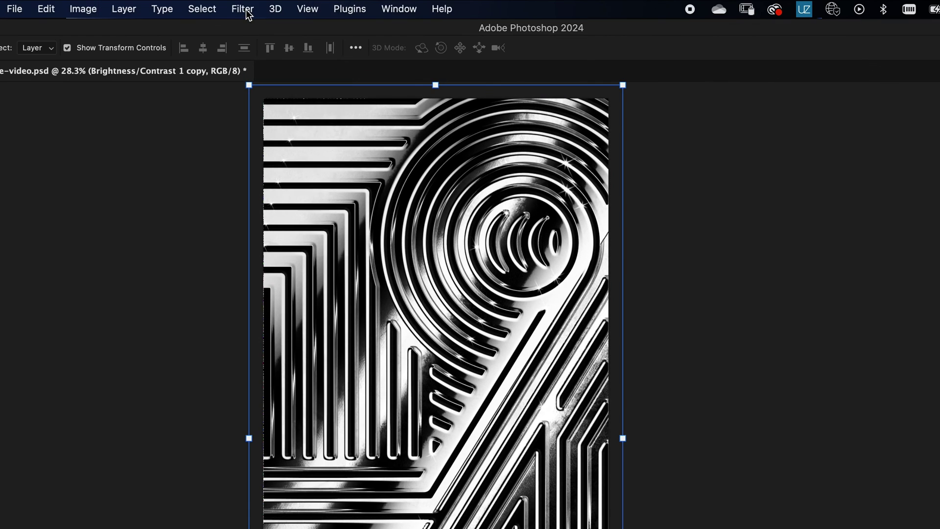
{"action": "left_click", "coordinate": [242, 9]}
{"action": "left_click", "coordinate": [275, 69]}
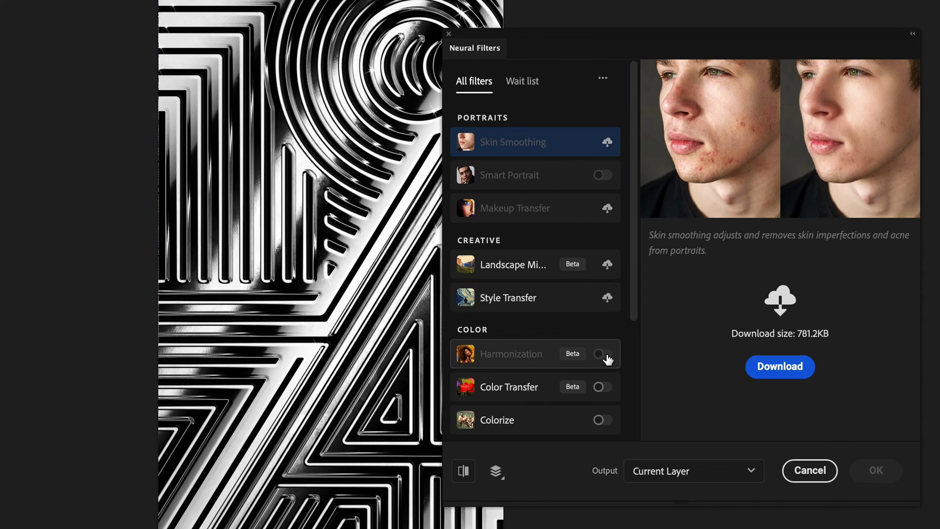
{"action": "left_click", "coordinate": [663, 480]}
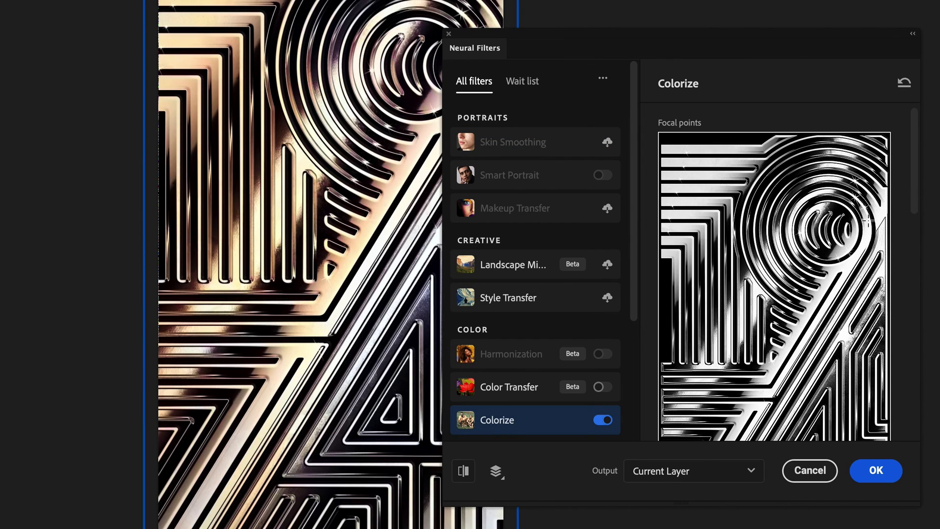
Step: Add red, blue and cyan Colorize focal points on the 9's loop, curve and upper left
{"action": "left_click", "coordinate": [866, 228]}
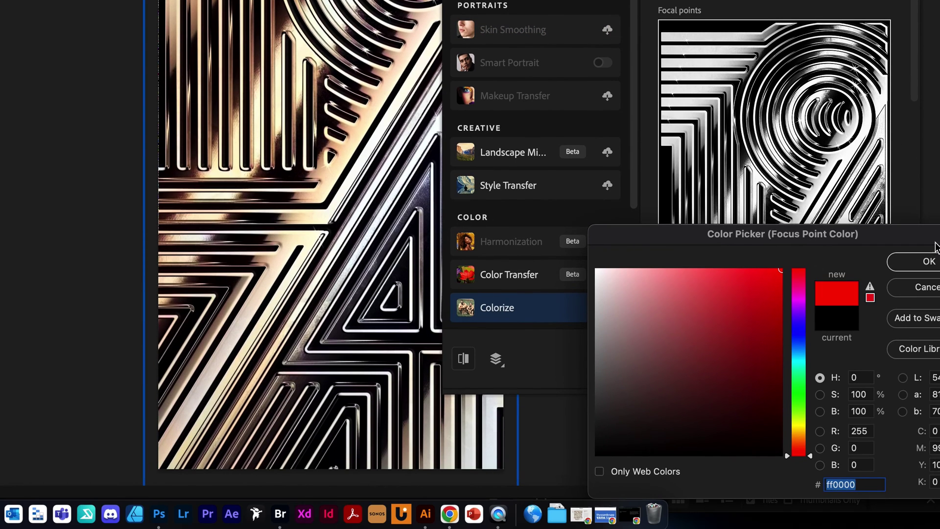
{"action": "left_click", "coordinate": [930, 261]}
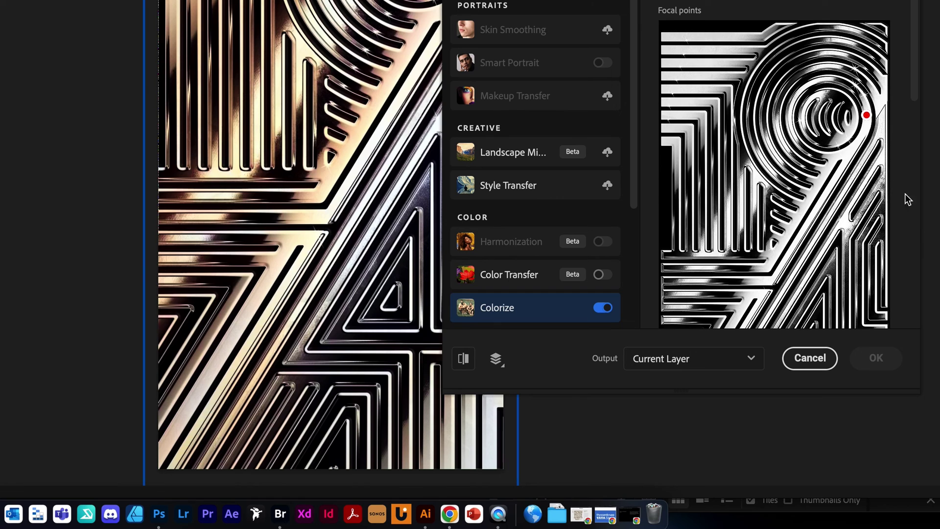
{"action": "left_click", "coordinate": [826, 188]}
{"action": "key", "text": "Return"}
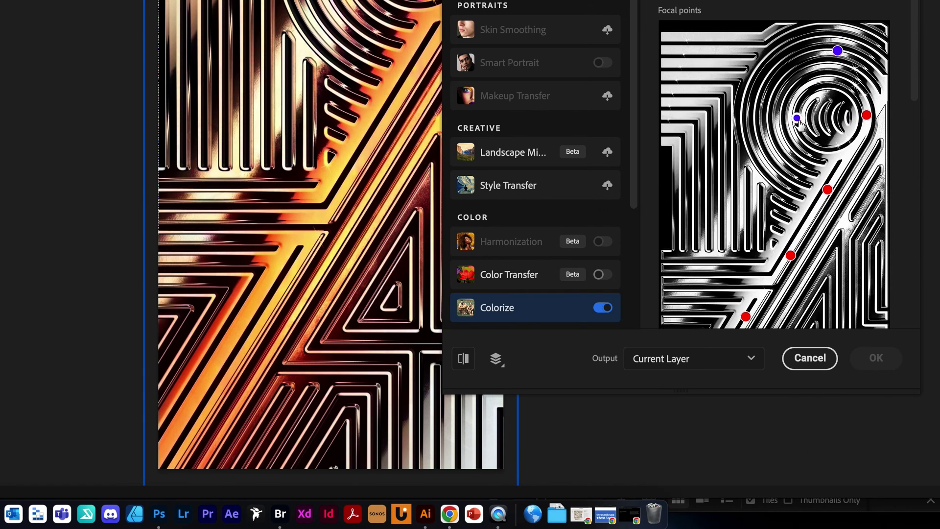
{"action": "left_click", "coordinate": [741, 50]}
{"action": "key", "text": "Return"}
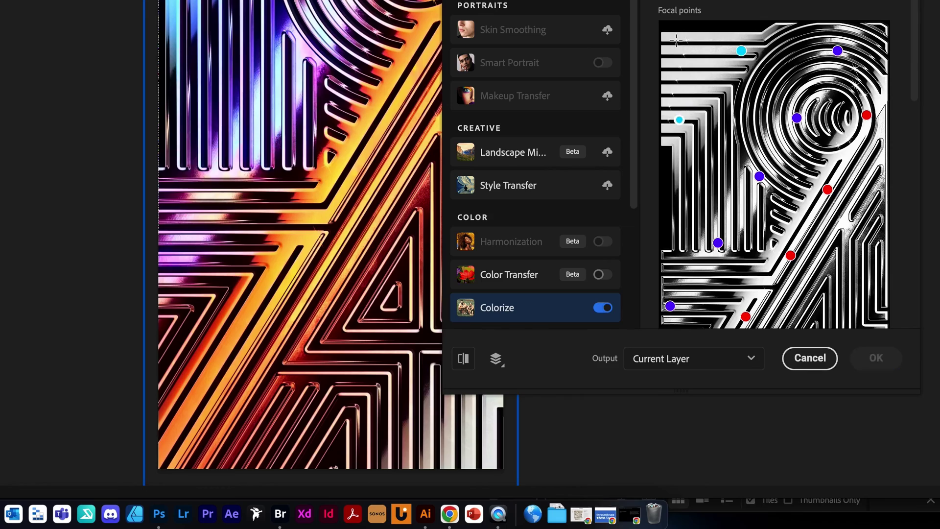